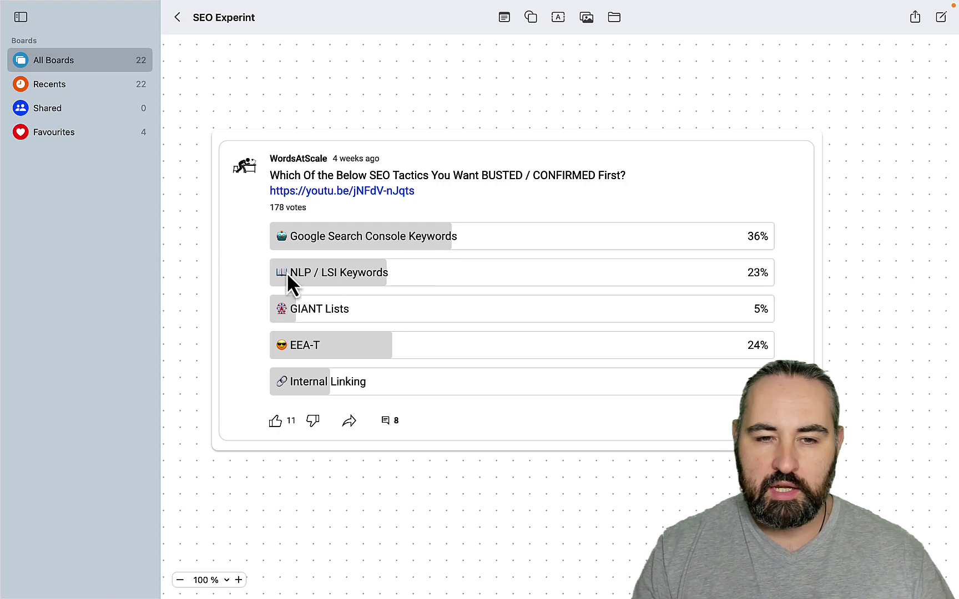
Step: Switch to Opera to show the WordsAtScale YouTube channel's Videos tab with recent uploads
mouse_move(313, 596)
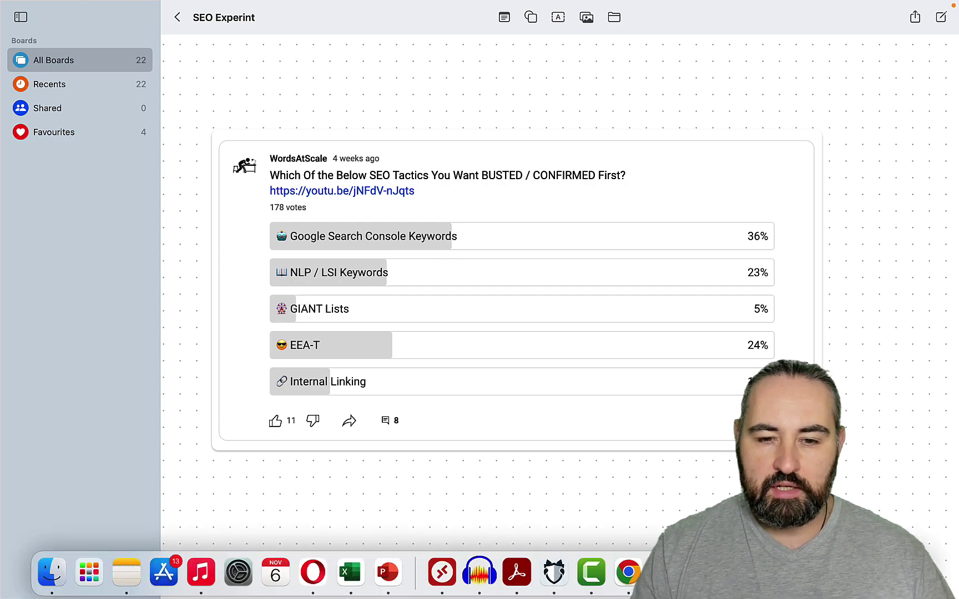
click(312, 572)
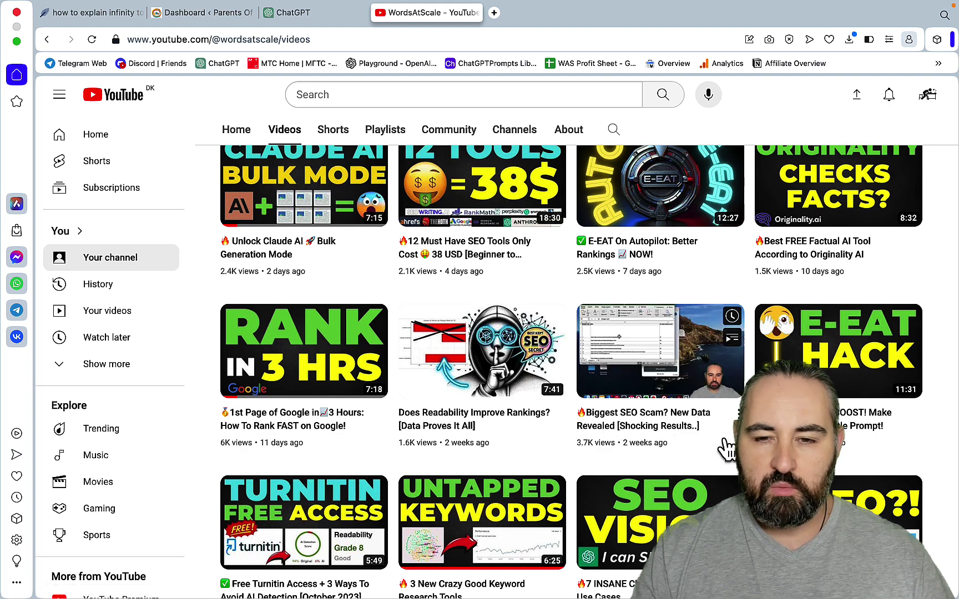
mouse_move(722, 453)
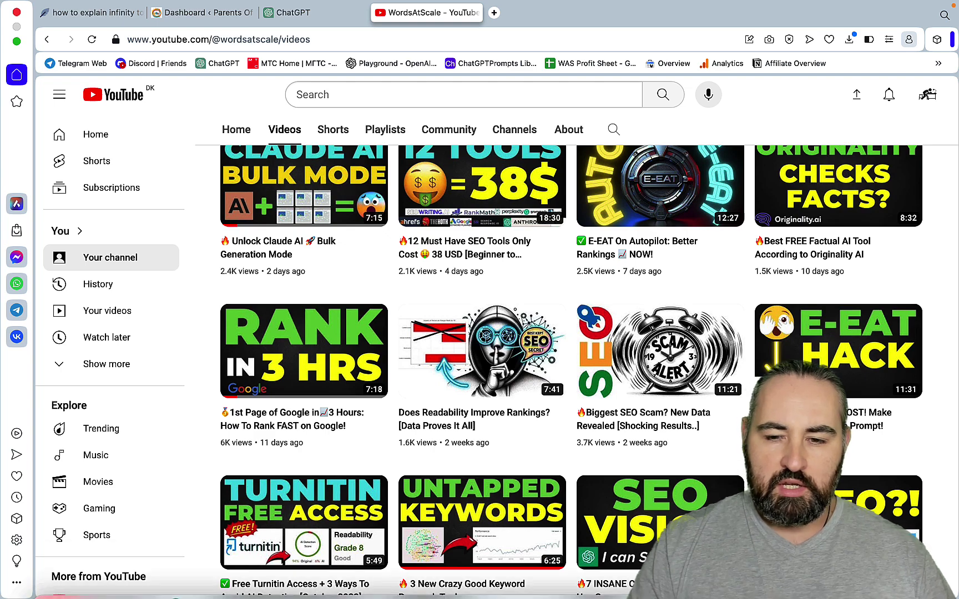
mouse_move(721, 597)
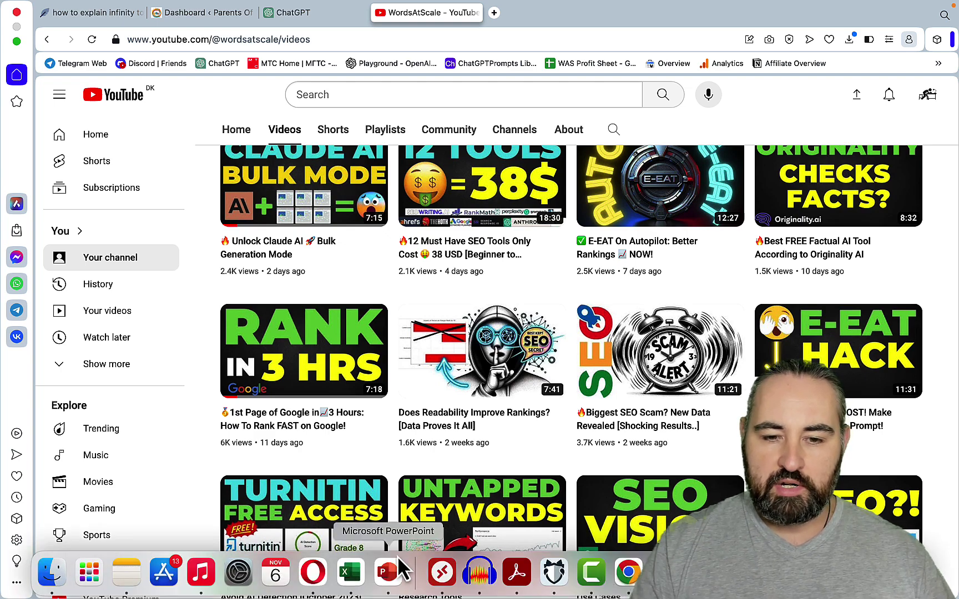
Step: Bring the grouped_urls_with_tests workbook full screen, selecting URLs A3:A18, then settle on cell A31
click(355, 588)
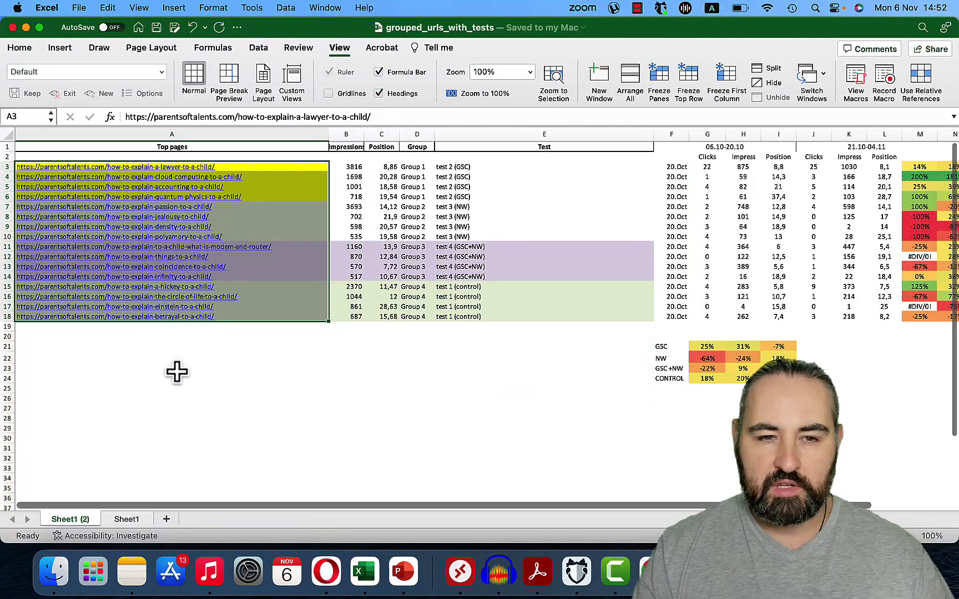
click(180, 378)
drag(325, 166, 319, 317)
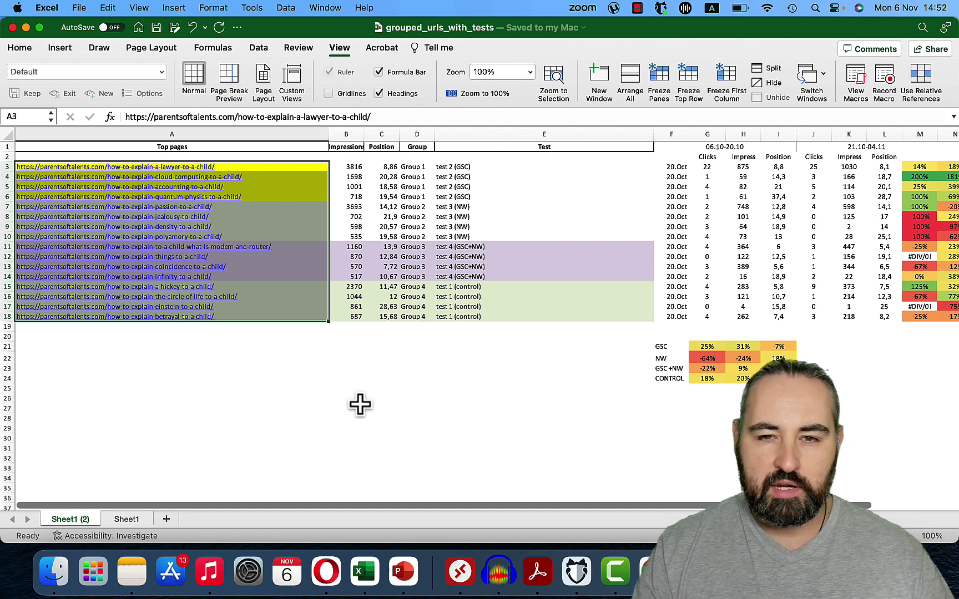
click(39, 27)
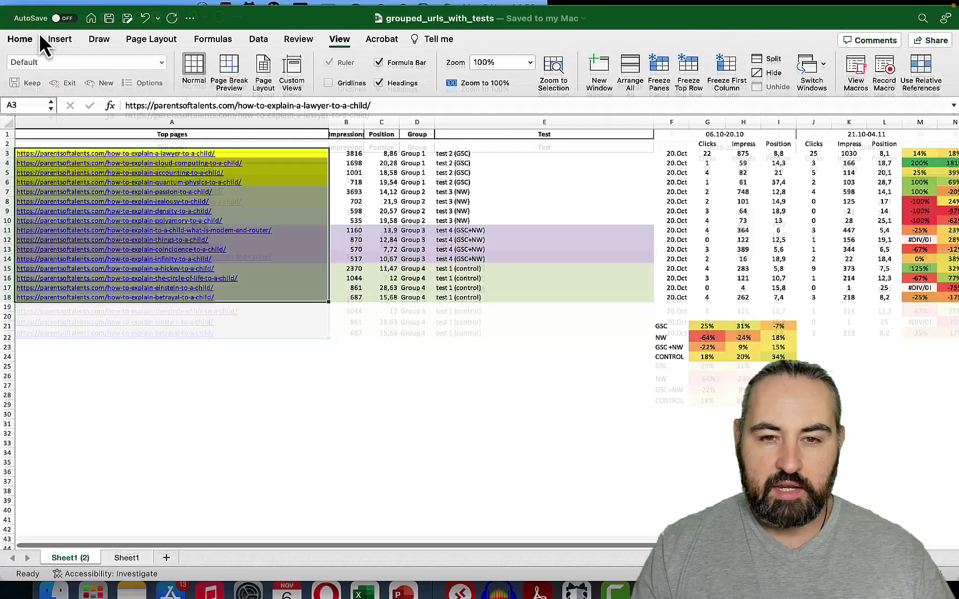
click(302, 435)
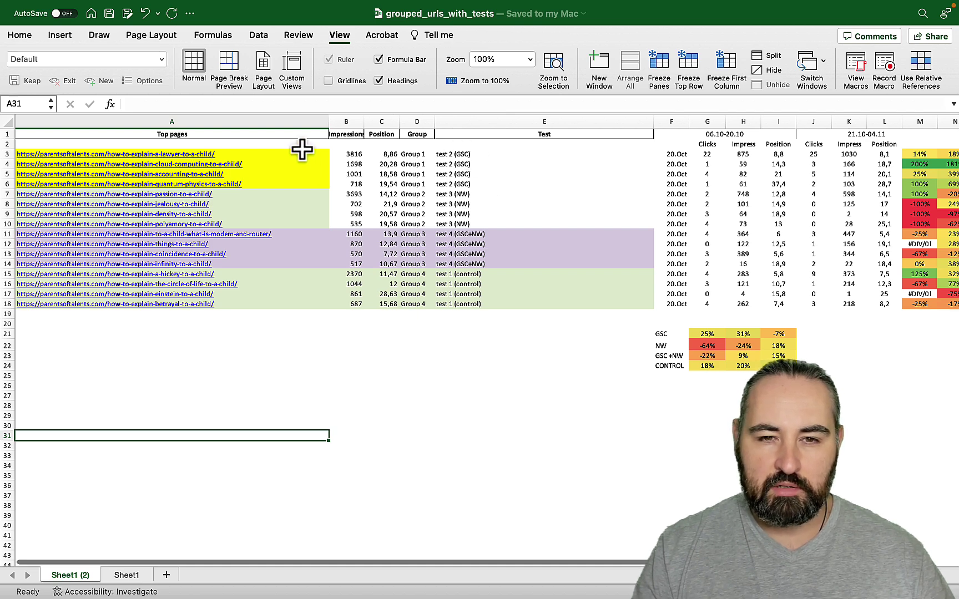
click(454, 154)
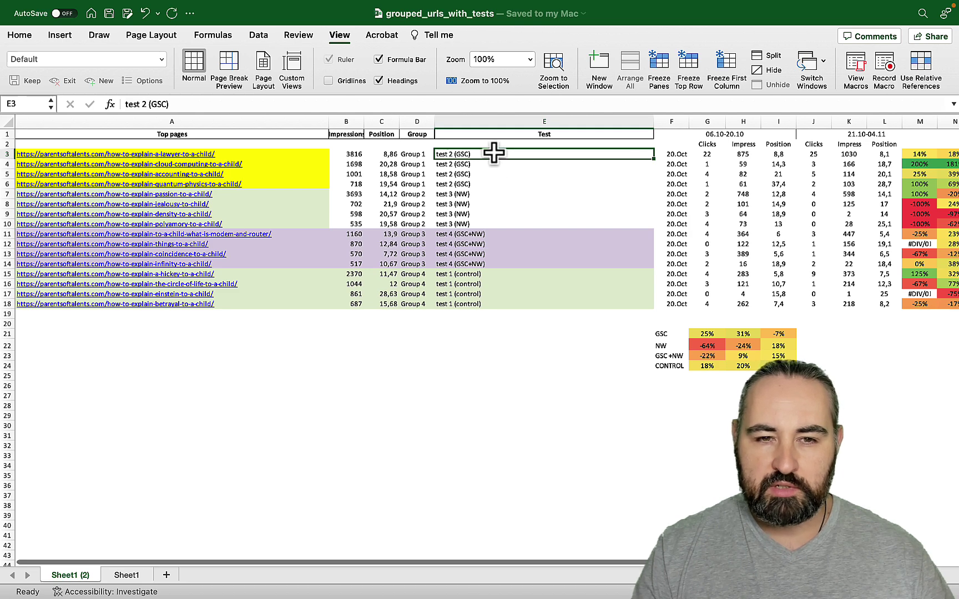
click(413, 194)
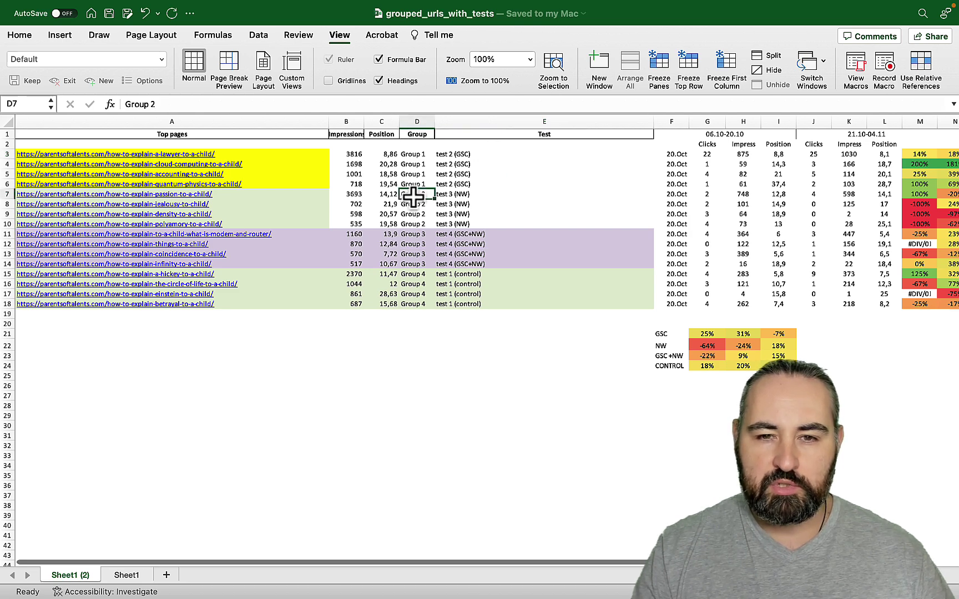
drag(461, 193, 465, 222)
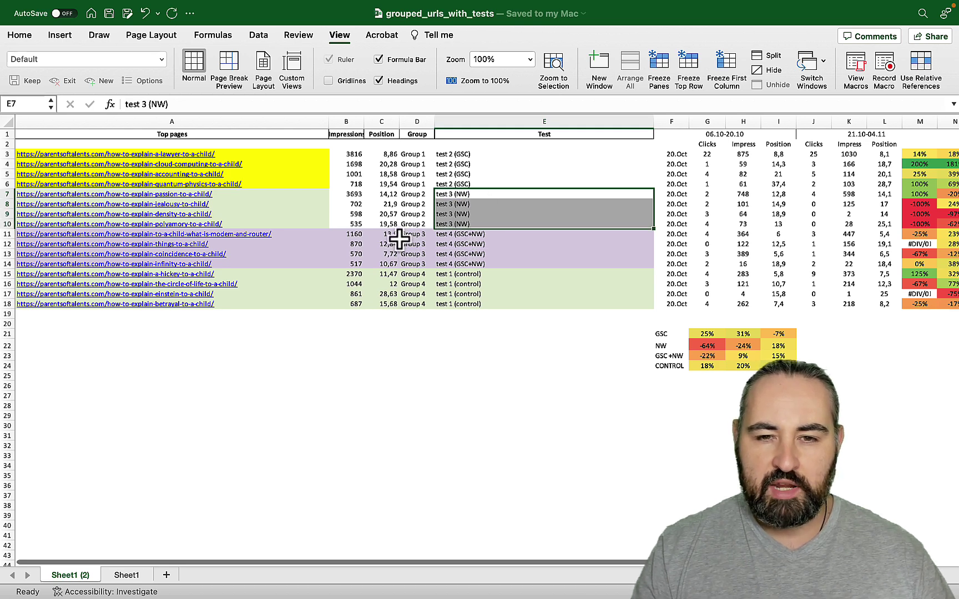
click(487, 237)
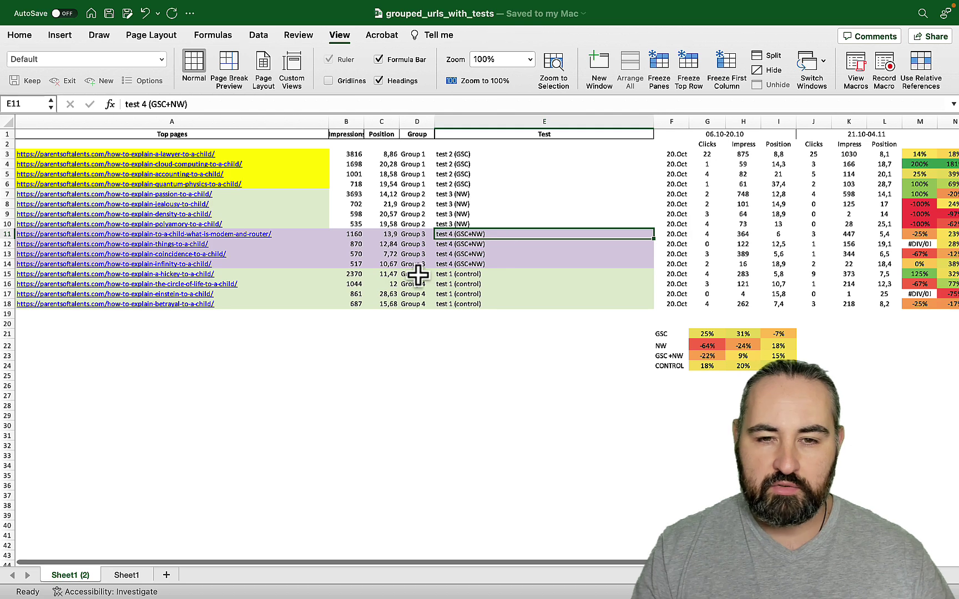
drag(472, 277, 477, 300)
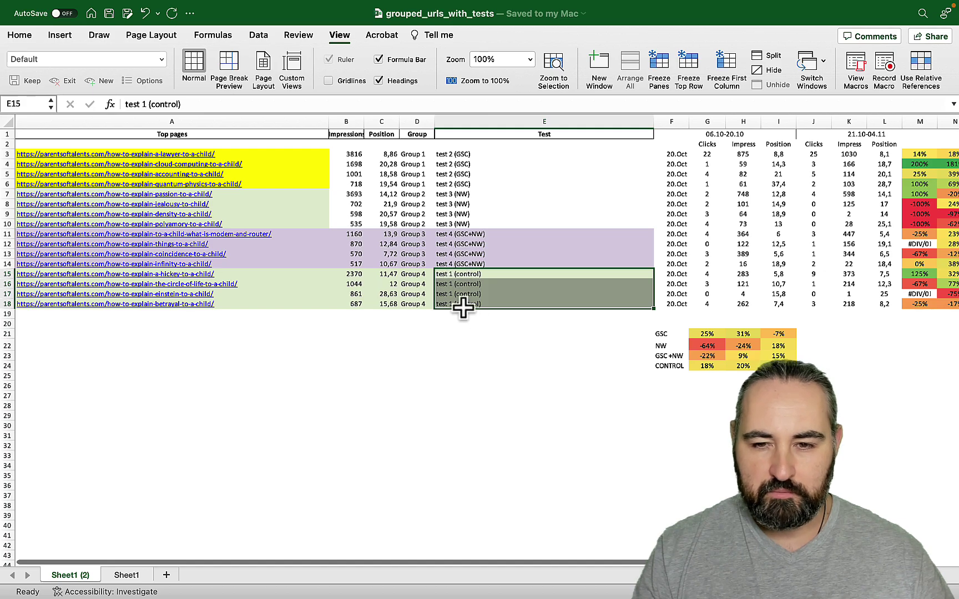
mouse_move(461, 596)
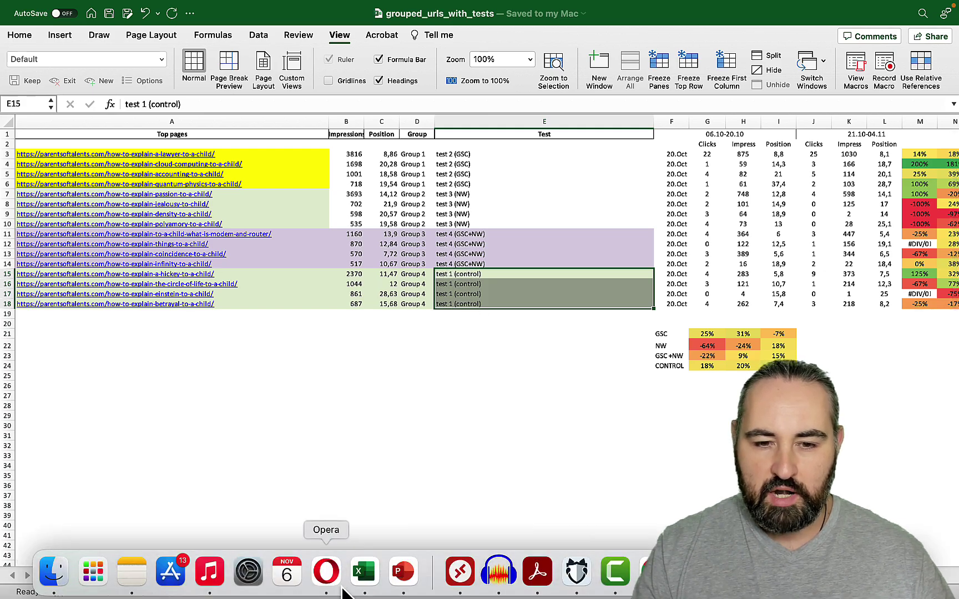
Step: Open the Parents Of Talents WordPress dashboard in Opera and head to Posts
click(327, 575)
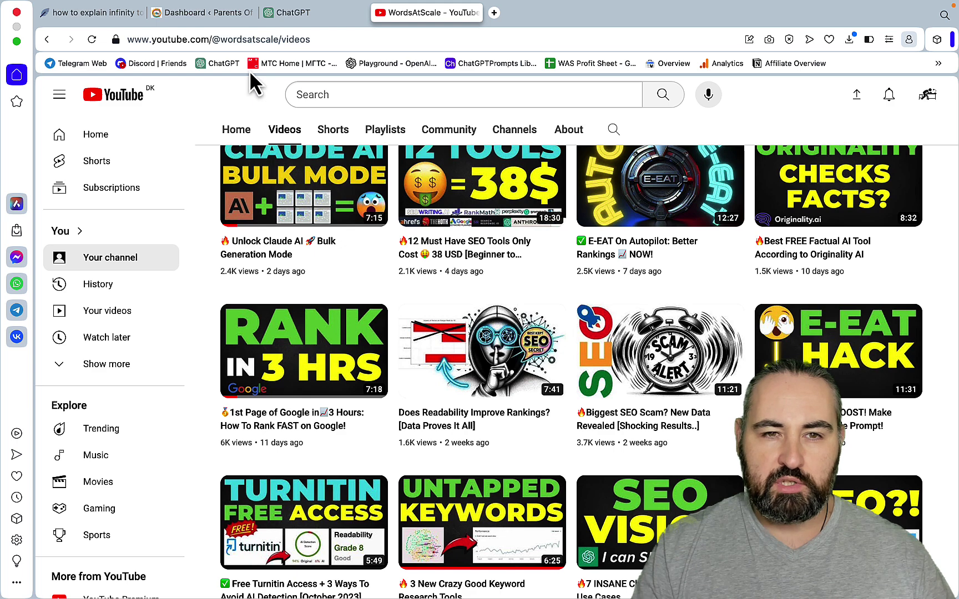
click(218, 19)
scroll(133, 221, down, 3)
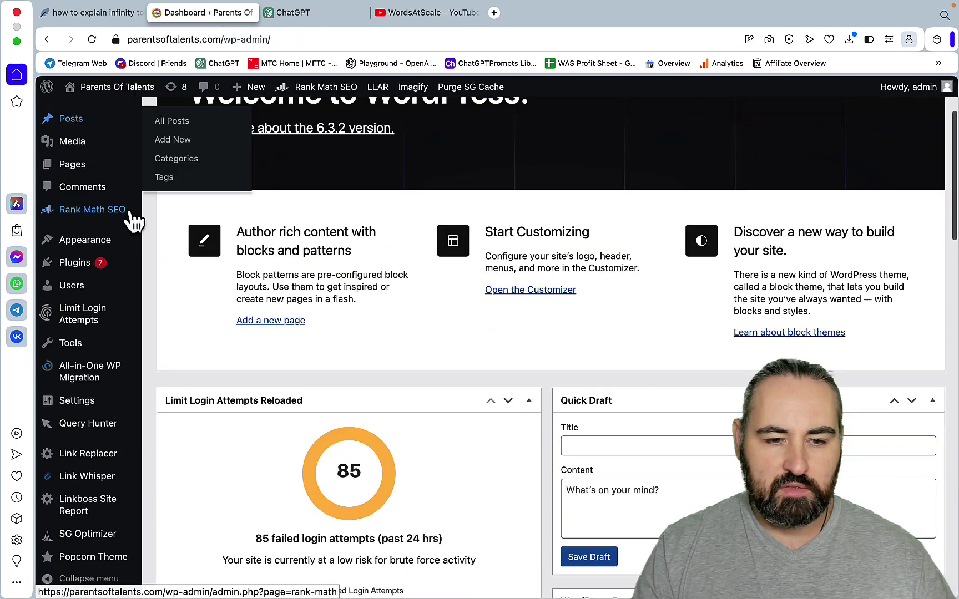
scroll(111, 338, down, 3)
mouse_move(101, 443)
scroll(100, 442, down, 3)
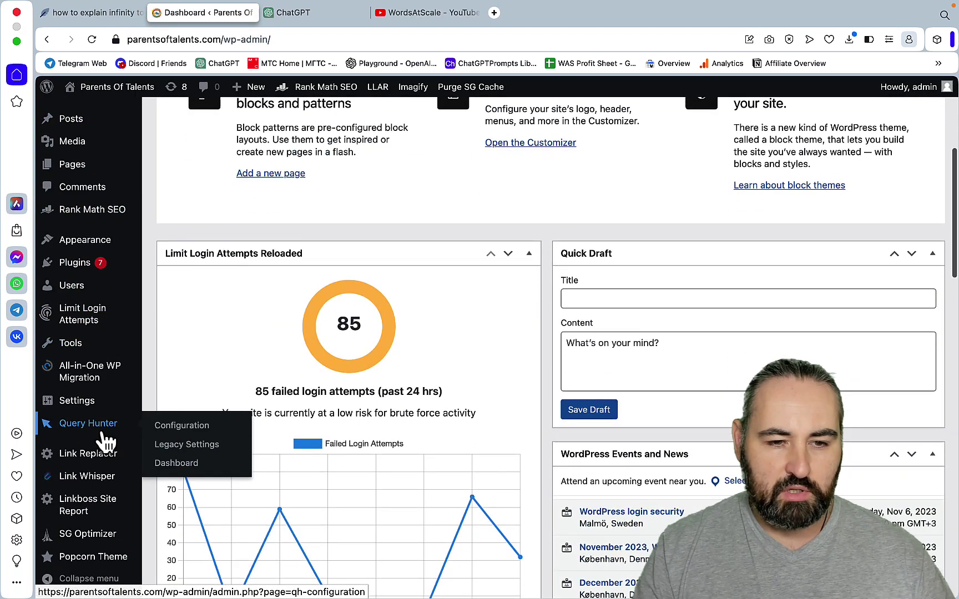
scroll(89, 438, up, 3)
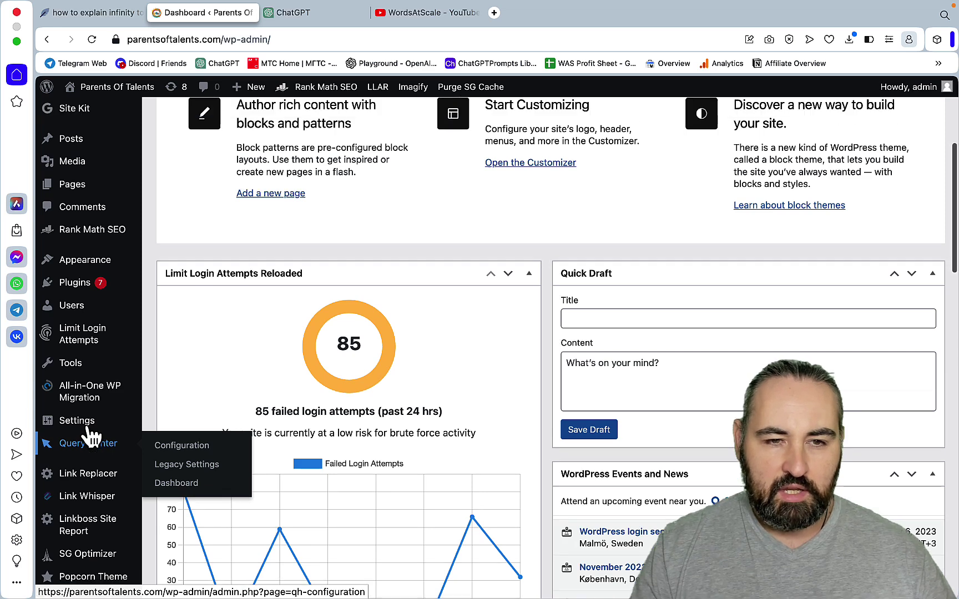
mouse_move(78, 222)
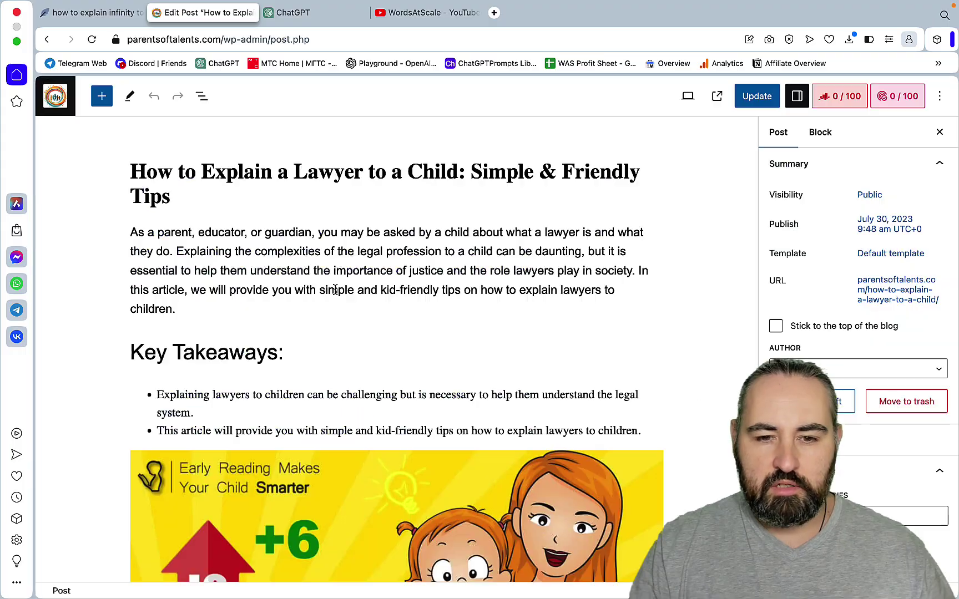
Step: Show QueryHunter's No Mentions queries for the lawyer post, such as 'lawyer definition for kids' (124 impressions)
scroll(333, 289, down, 15)
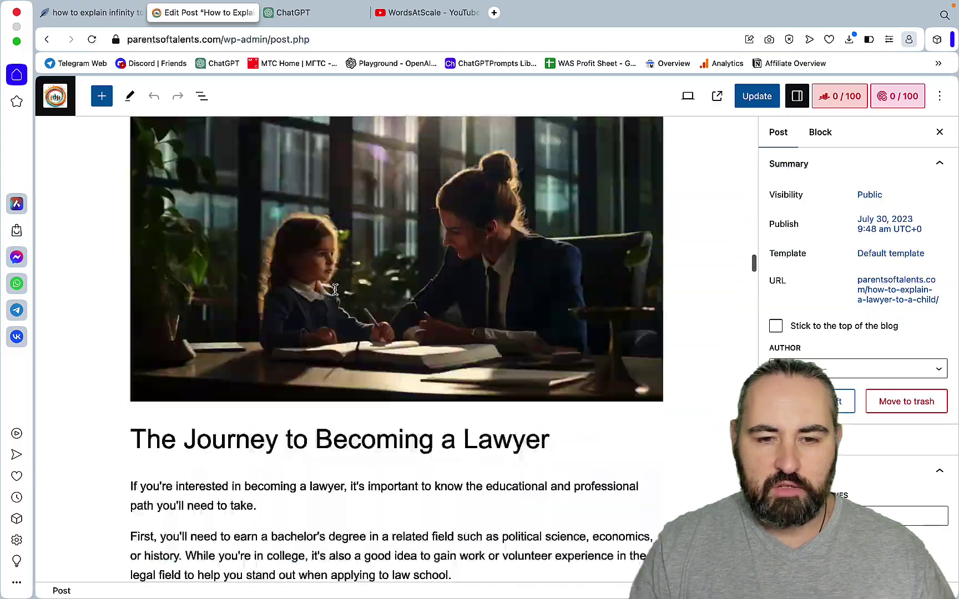
scroll(336, 289, down, 20)
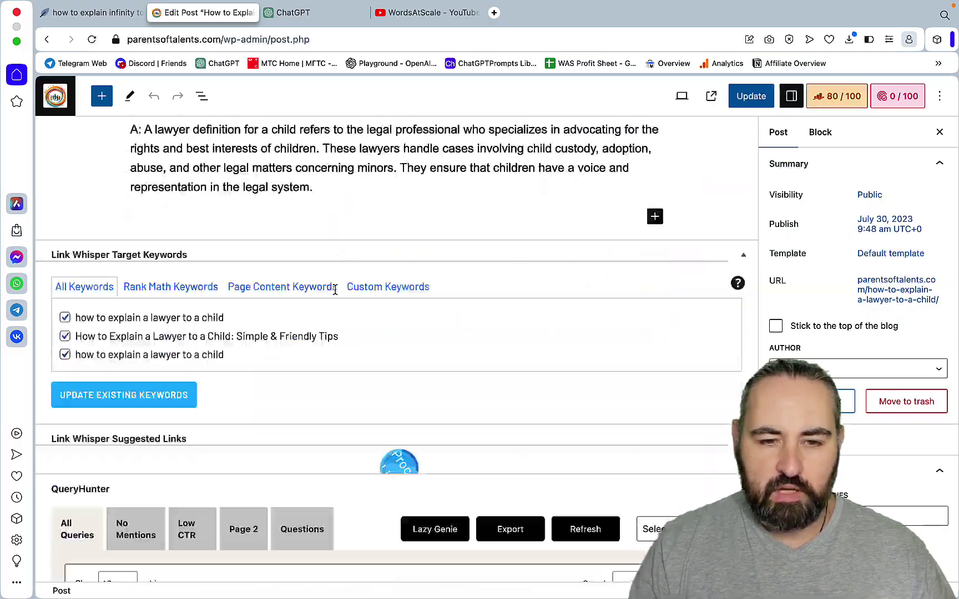
scroll(335, 289, down, 8)
scroll(335, 294, up, 4)
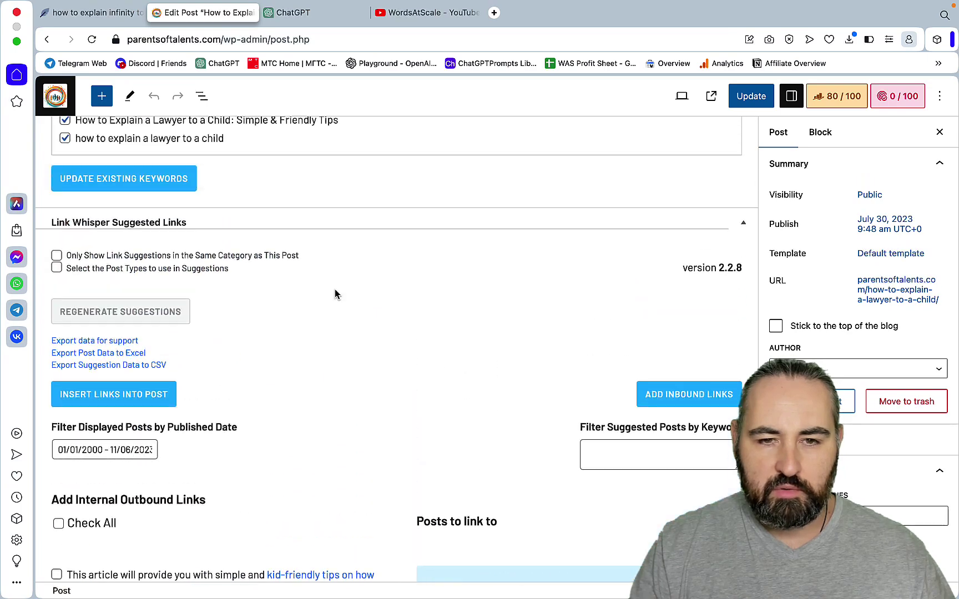
scroll(335, 294, down, 20)
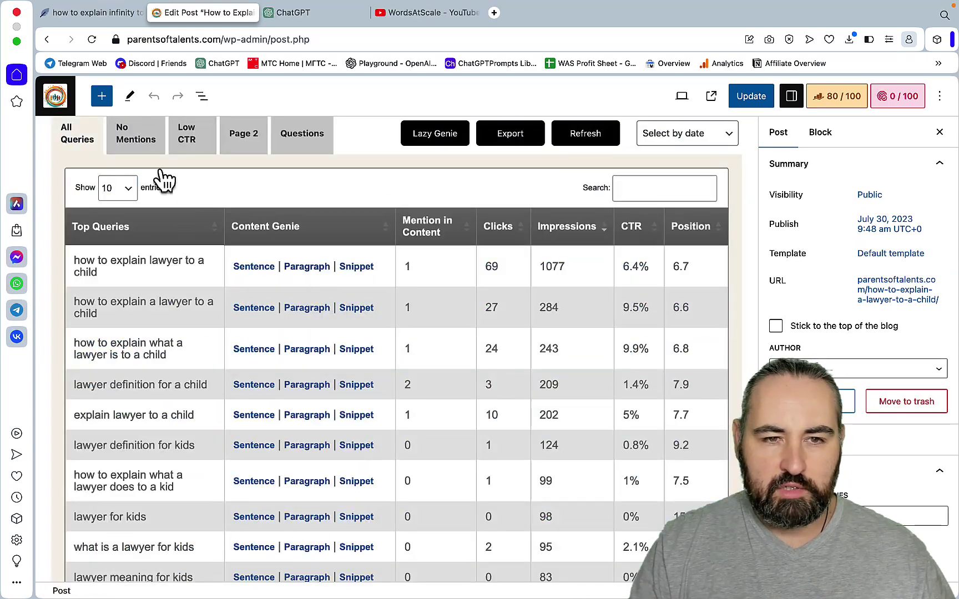
click(141, 149)
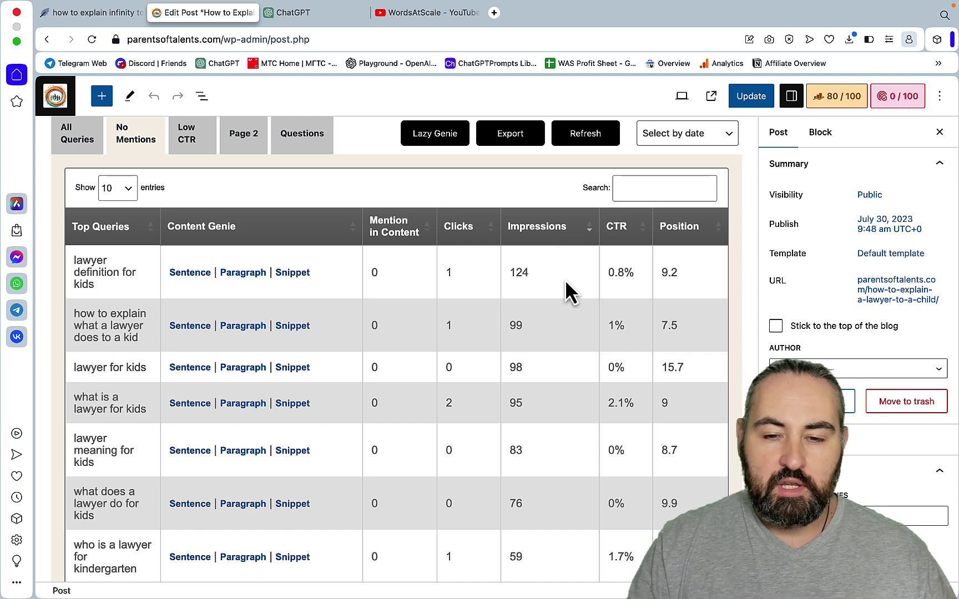
scroll(565, 280, down, 1)
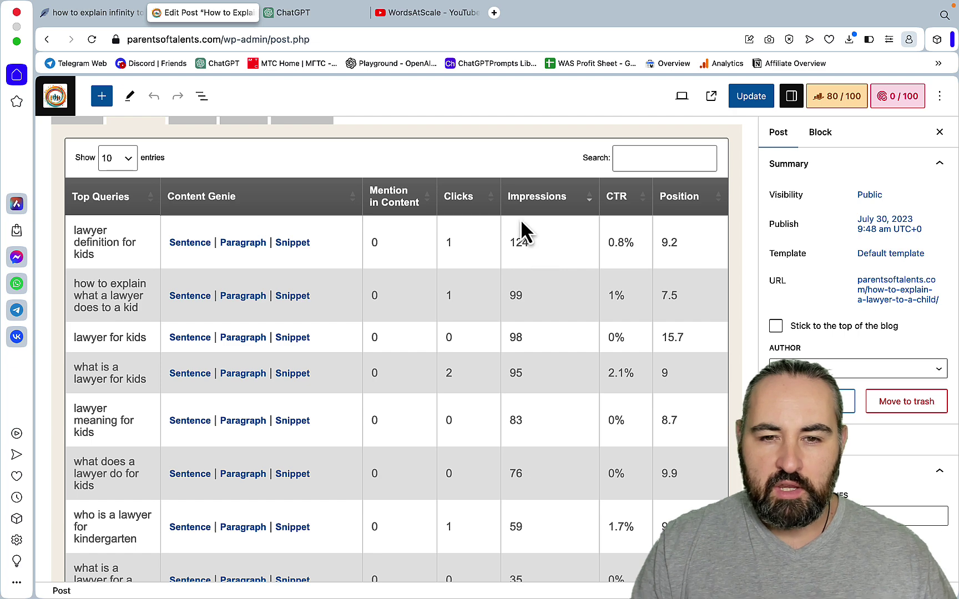
scroll(519, 289, up, 5)
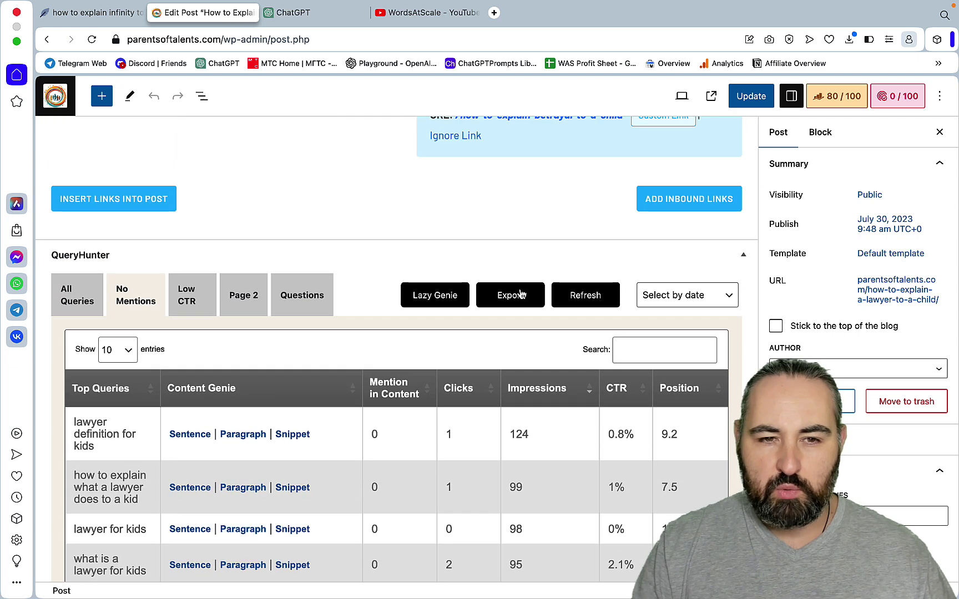
scroll(520, 293, up, 3)
scroll(519, 294, down, 6)
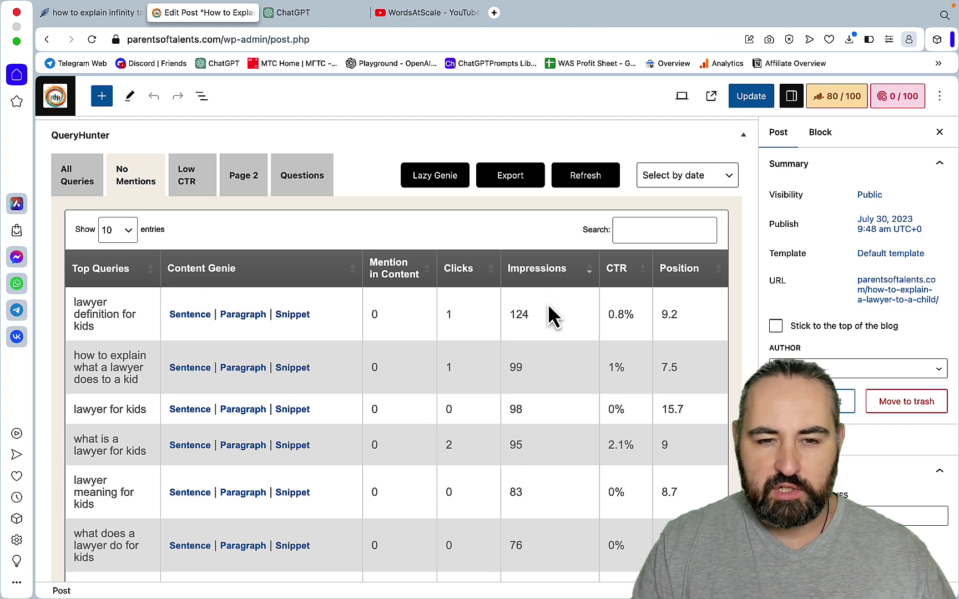
Step: Generate the 'lawyer definition for kids' snippet, select its heading and paragraph, then close Query Hunter
click(292, 315)
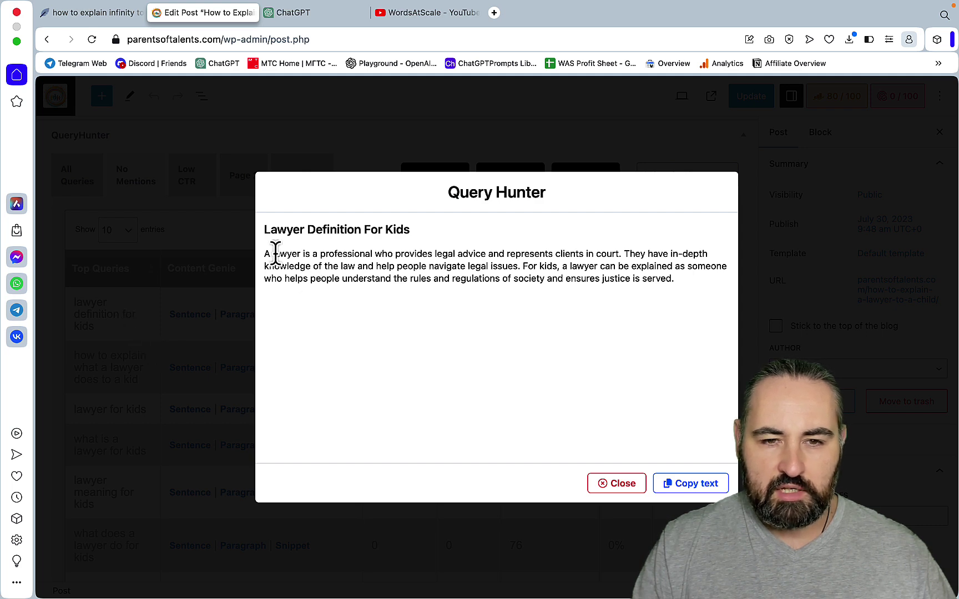
drag(265, 243, 583, 299)
key(super+c)
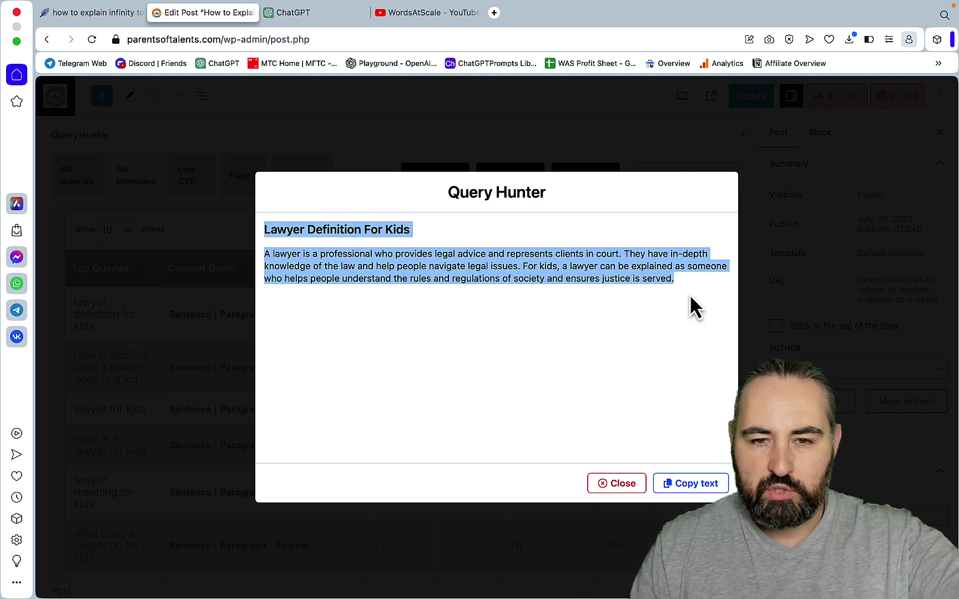
click(610, 488)
Step: Paste the Lawyer Definition For Kids heading and paragraph into a new block after the lawyer explanation
scroll(469, 341, up, 20)
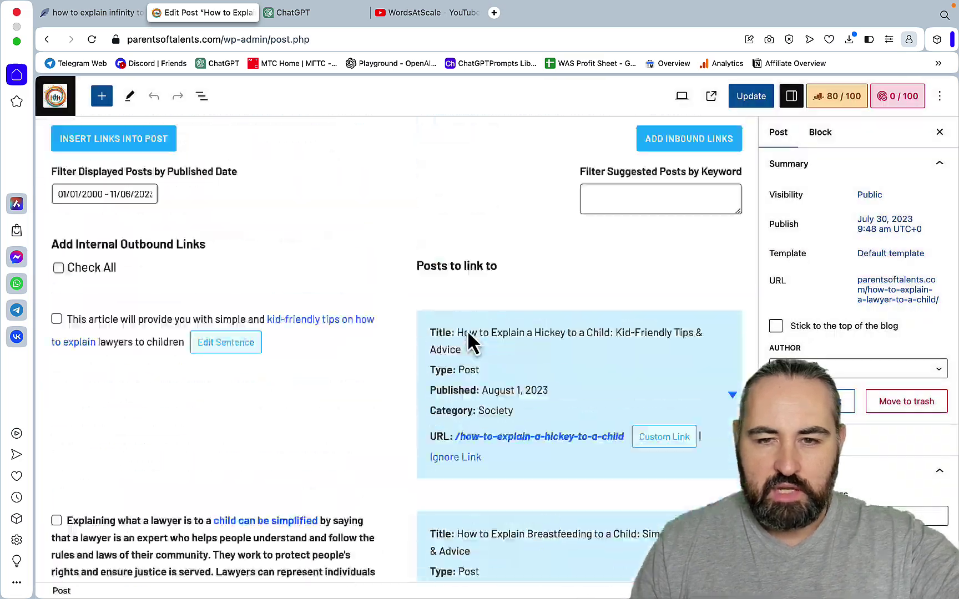
scroll(467, 328, up, 20)
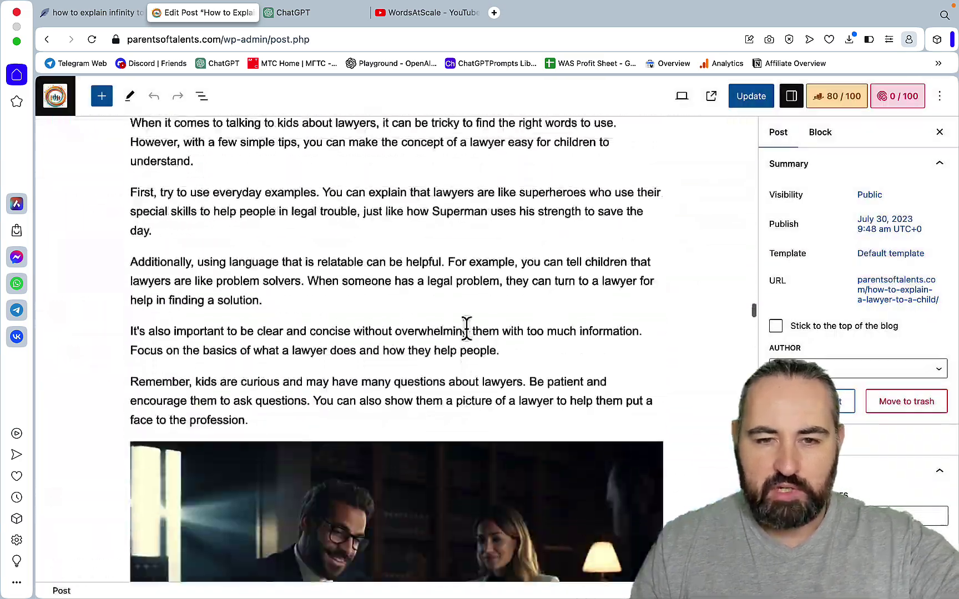
scroll(466, 328, up, 15)
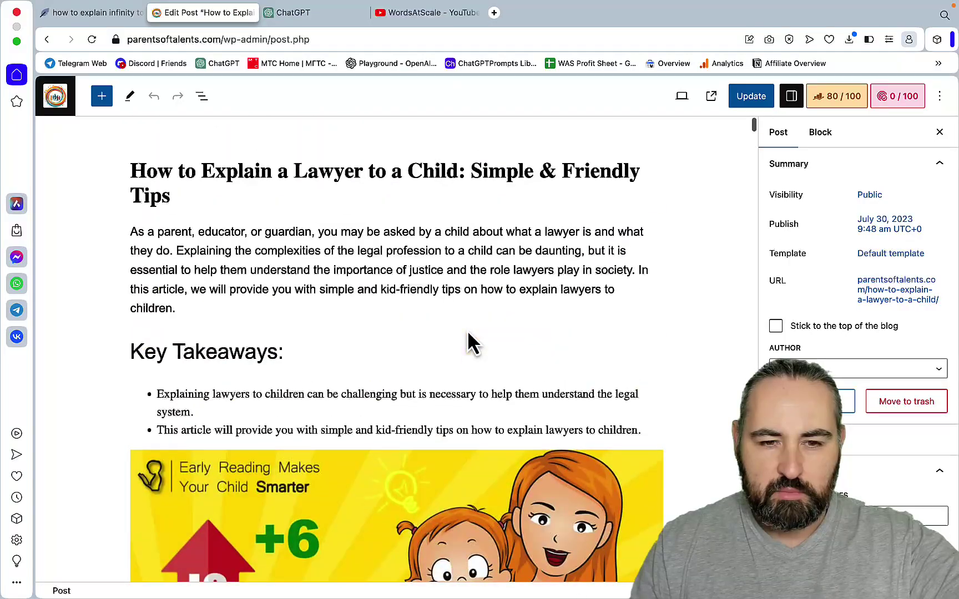
scroll(466, 327, down, 8)
scroll(466, 328, up, 1)
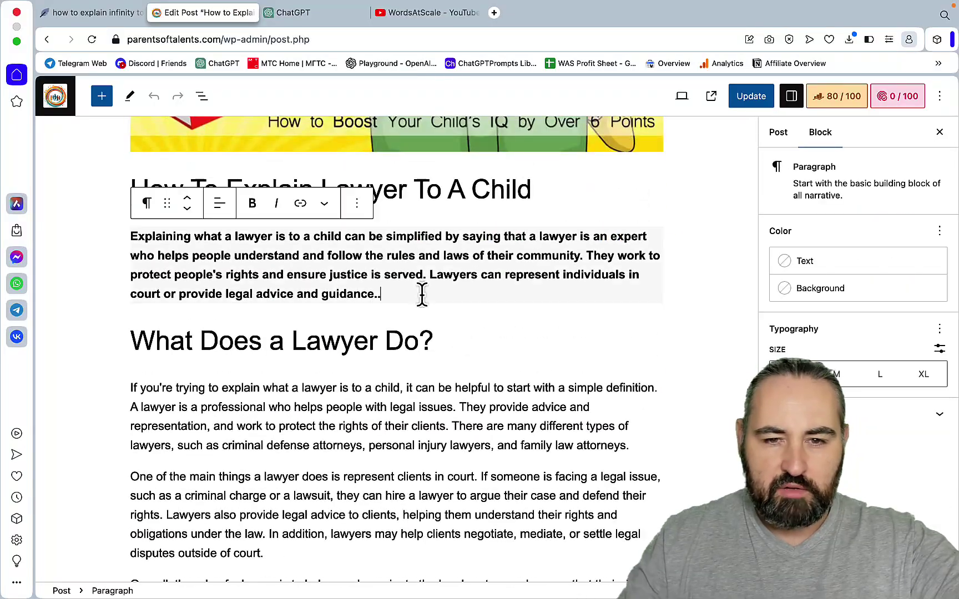
key(Return)
key(super+v)
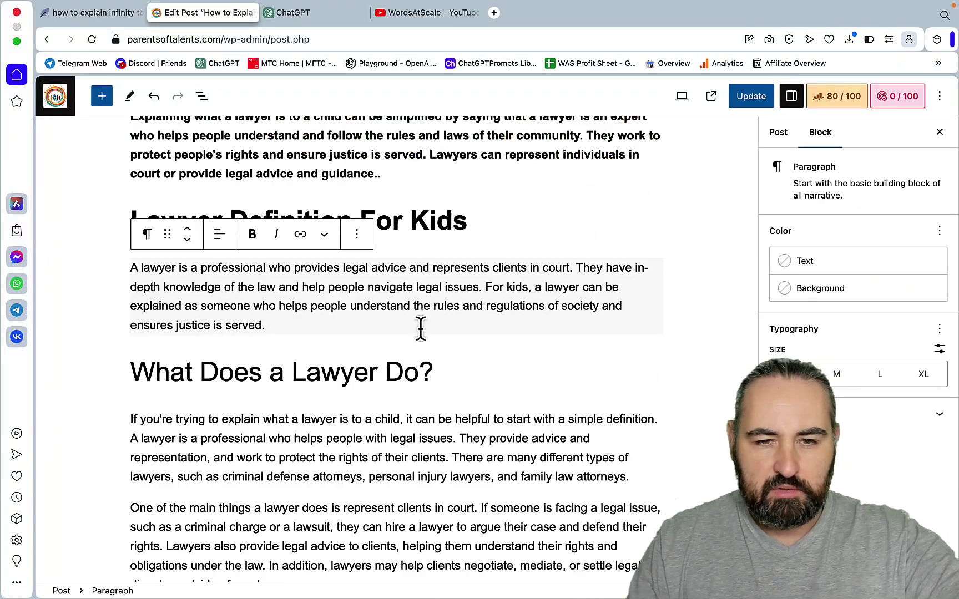
Step: Undo the pasted section and close the post editor tab
scroll(420, 311, up, 2)
triple_click(422, 278)
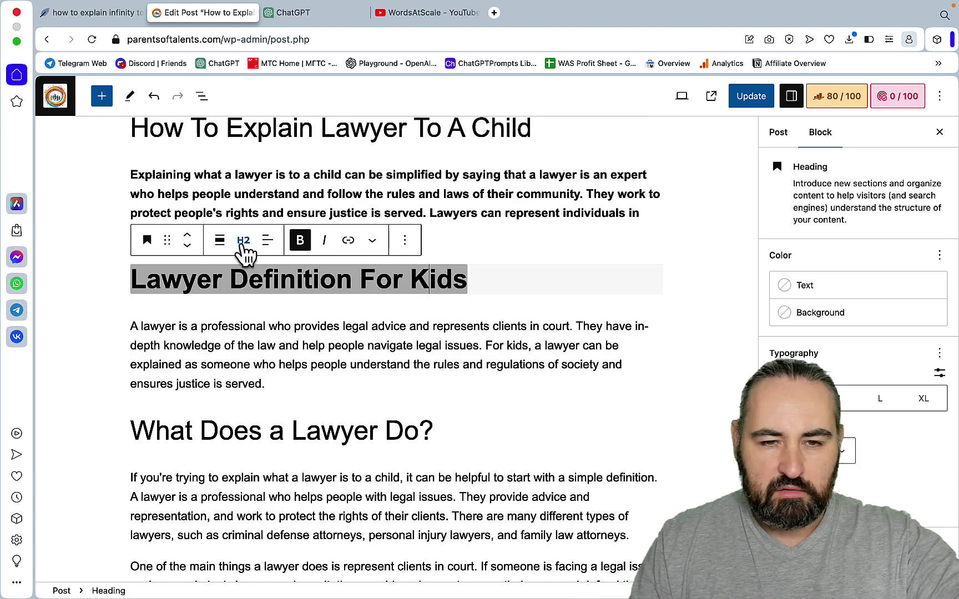
click(461, 389)
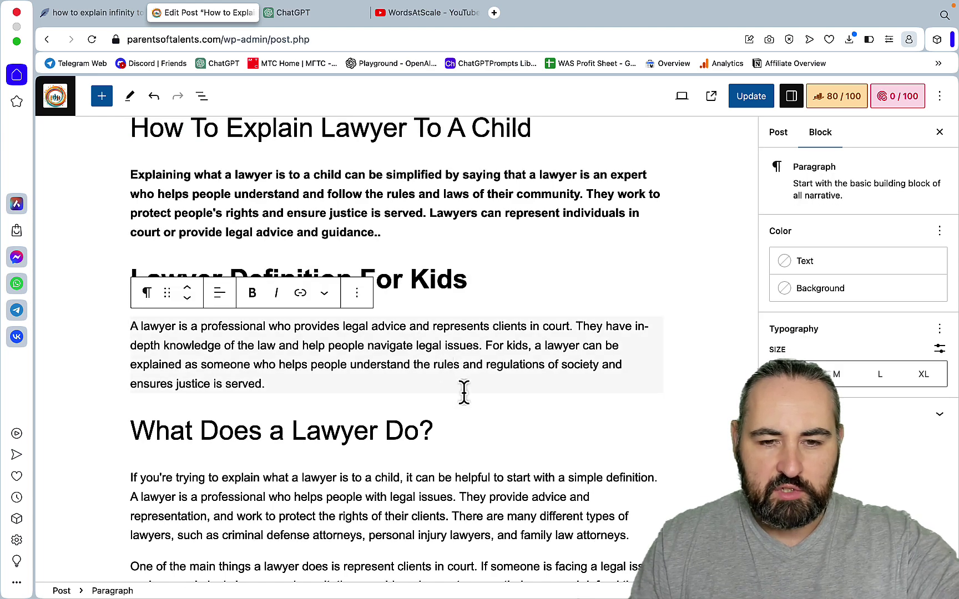
key(super+z)
scroll(460, 455, up, 3)
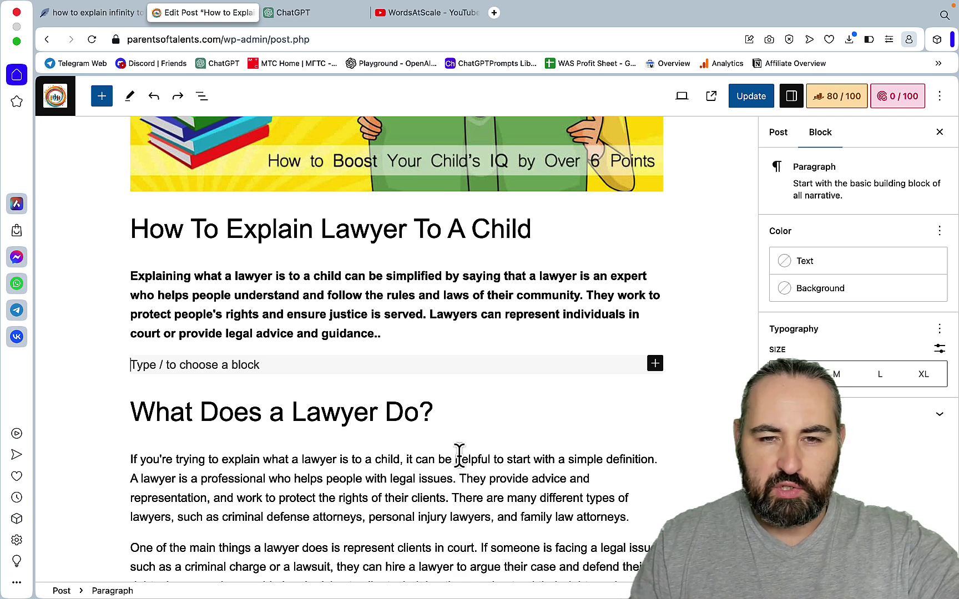
key(super+w)
Step: Leave without saving, then scroll NeuronWriter's 'How Much Gold Does Average American Own?' article to its conclusion
key(Return)
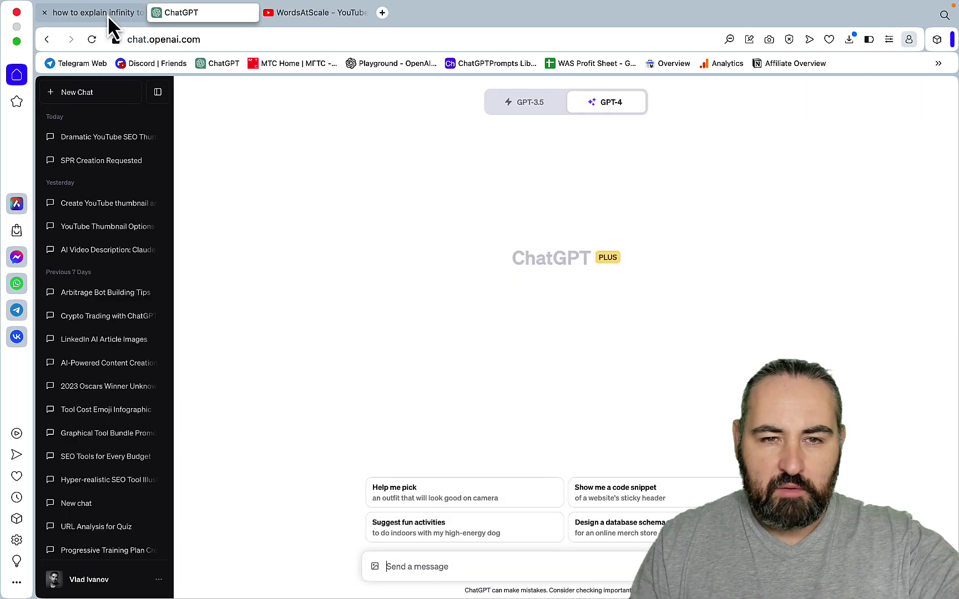
click(108, 15)
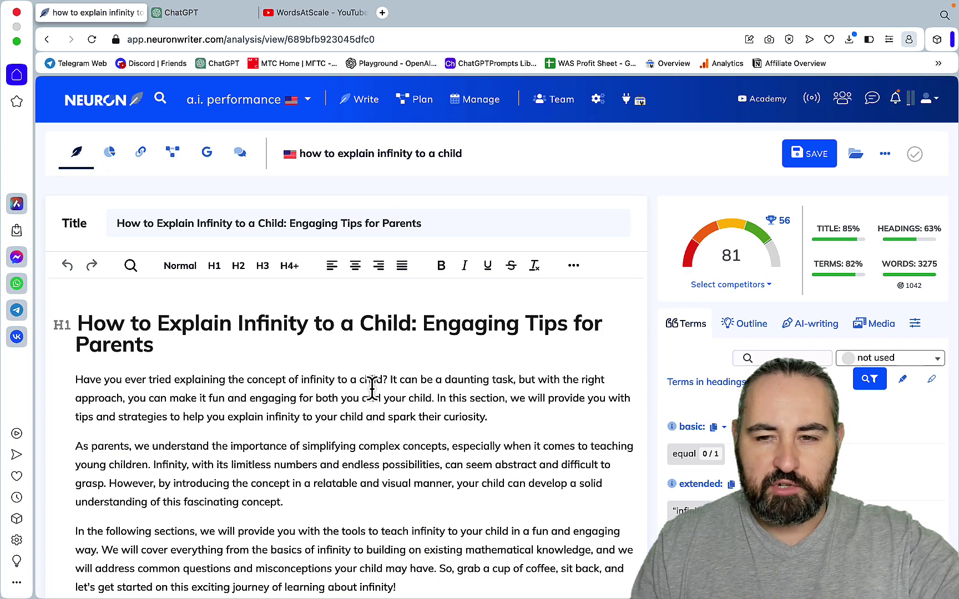
scroll(372, 387, down, 20)
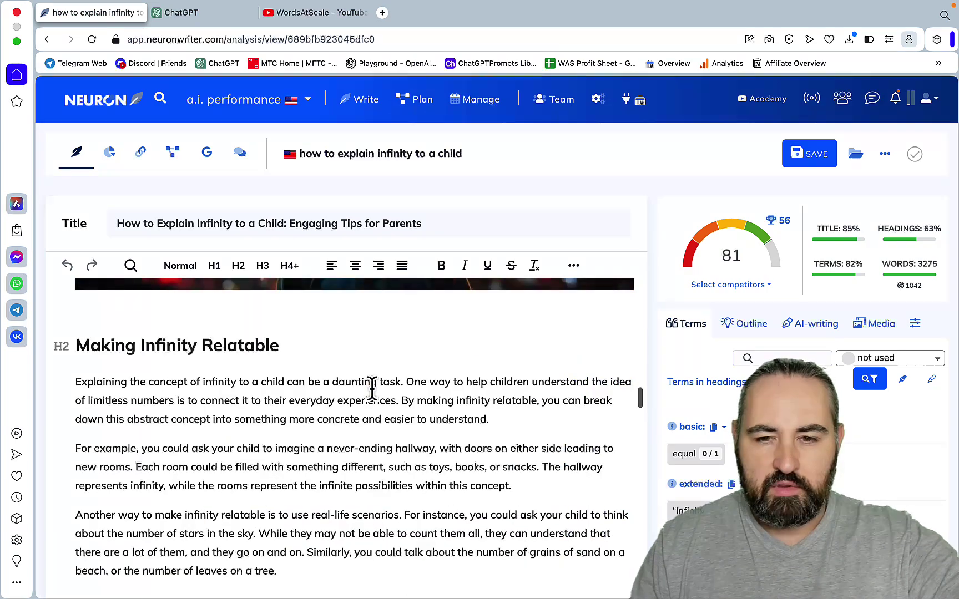
scroll(372, 387, down, 10)
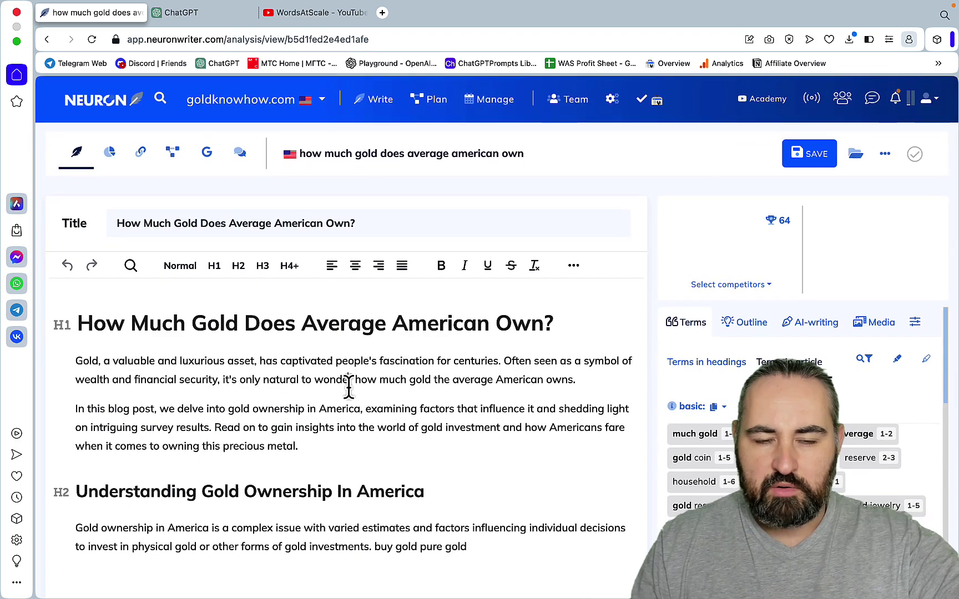
scroll(435, 411, down, 10)
scroll(450, 463, down, 10)
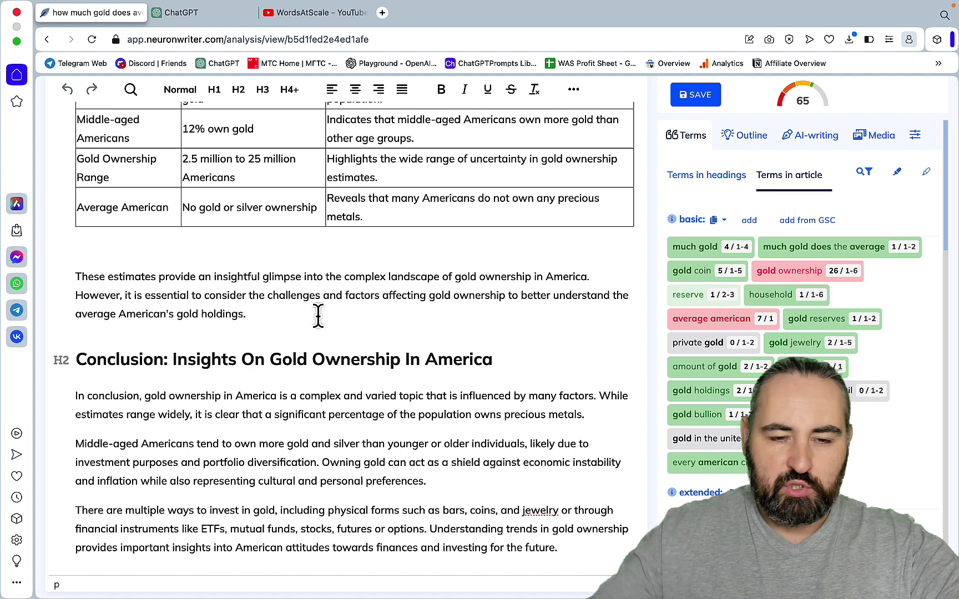
Step: Add an 'Additional Infirmation' H2 heading after the These estimates paragraph, above the conclusion
click(318, 315)
key(Return)
key(Return)
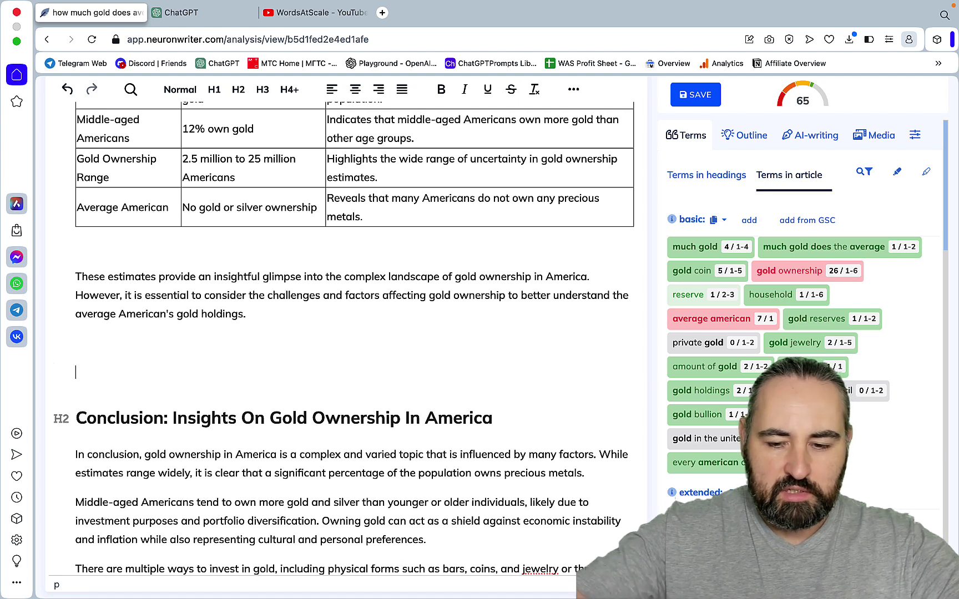
text(Additional Infirmatiuon)
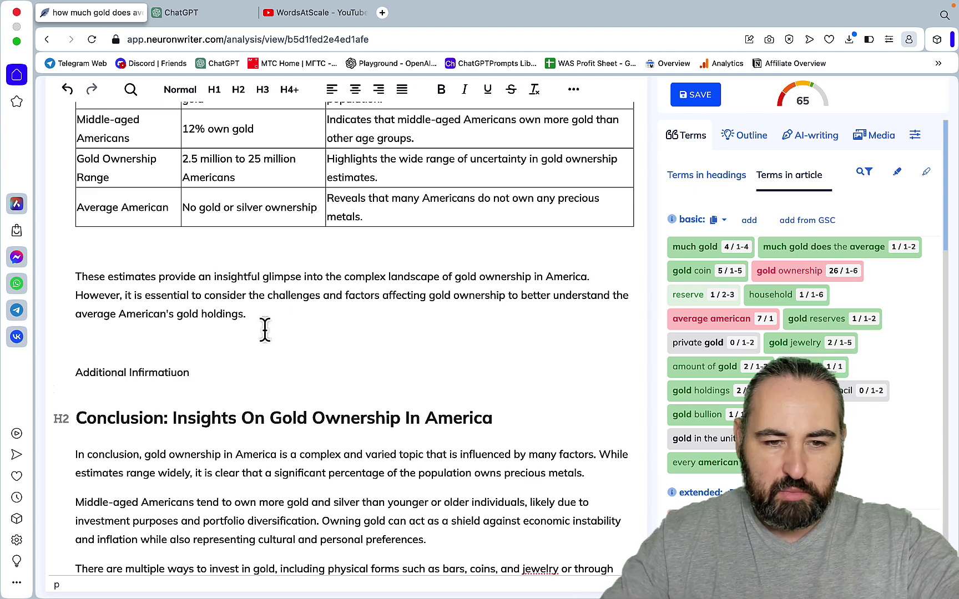
click(183, 372)
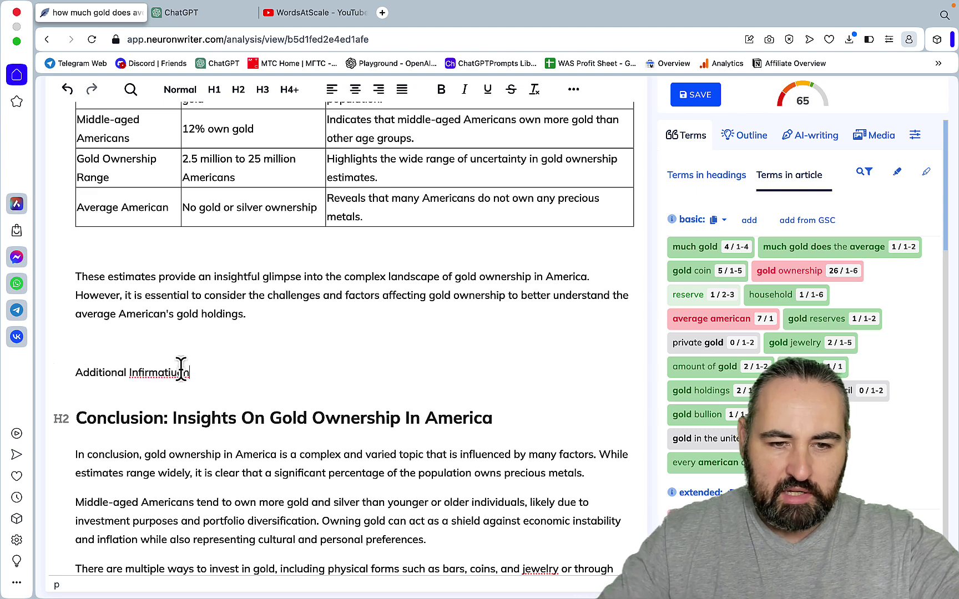
key(BackSpace)
key(BackSpace)
text(o)
key(super+alt+2)
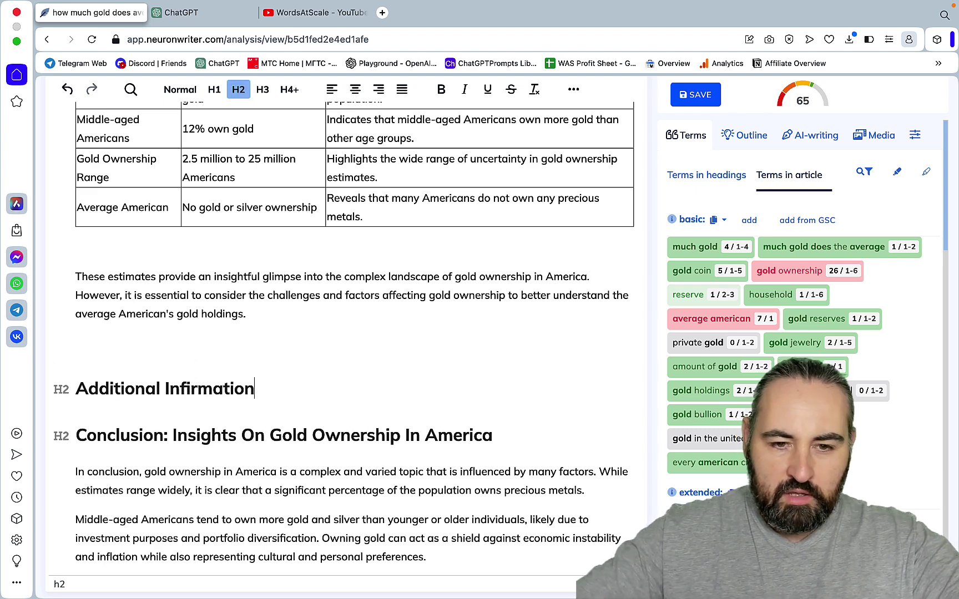
key(Return)
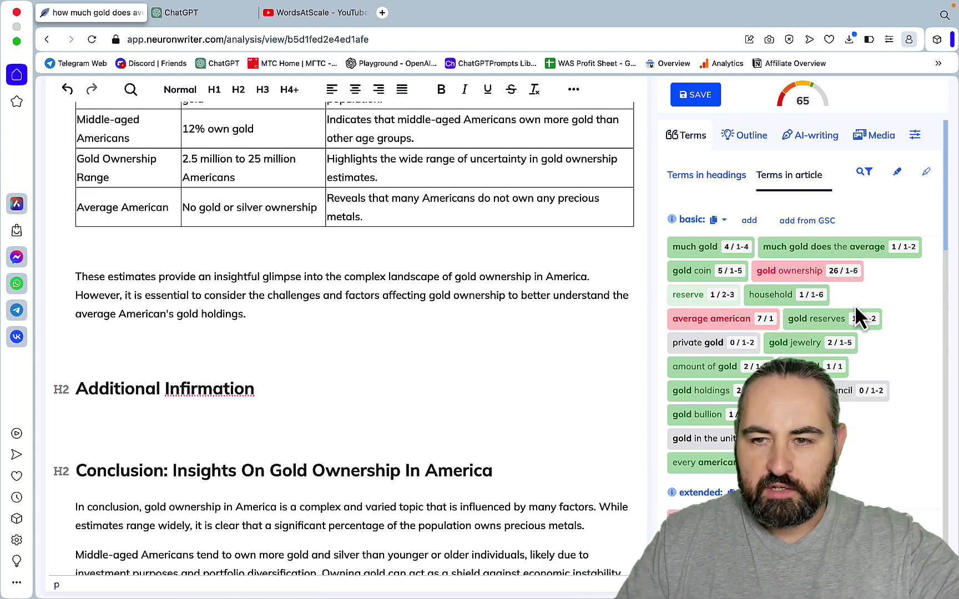
Step: Filter NeuronWriter's term list to show only terms not used yet
click(870, 172)
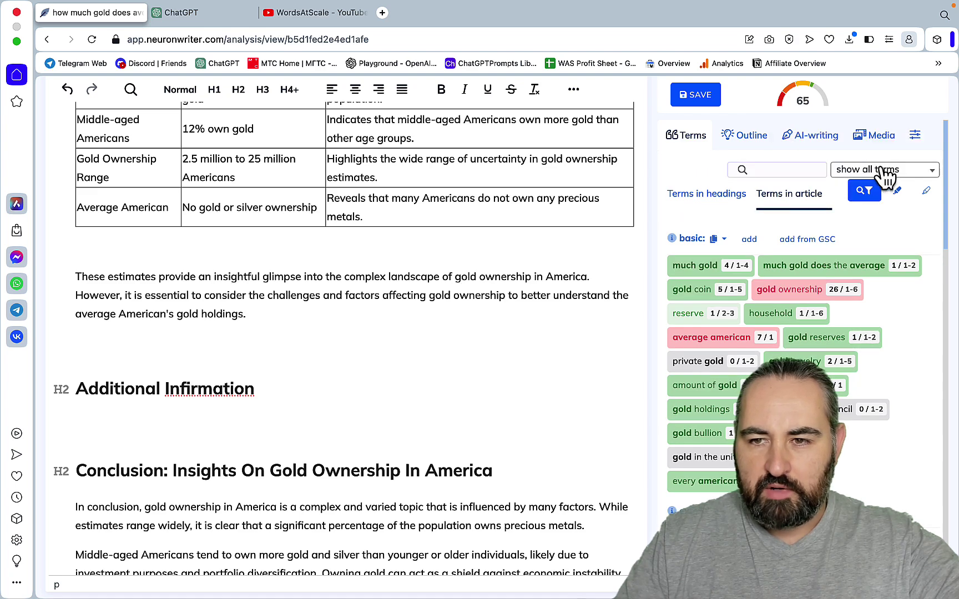
click(869, 170)
click(881, 218)
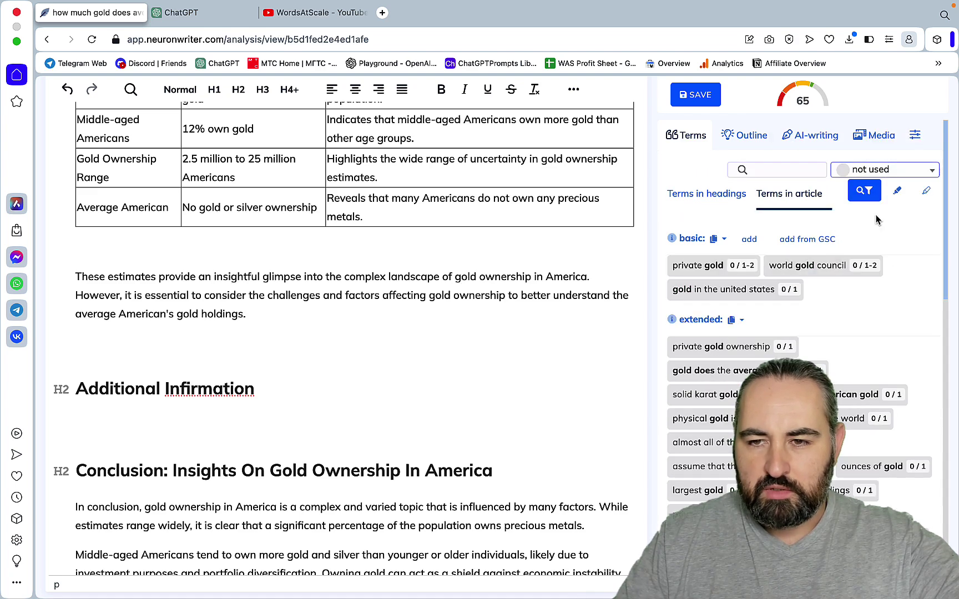
scroll(896, 280, down, 10)
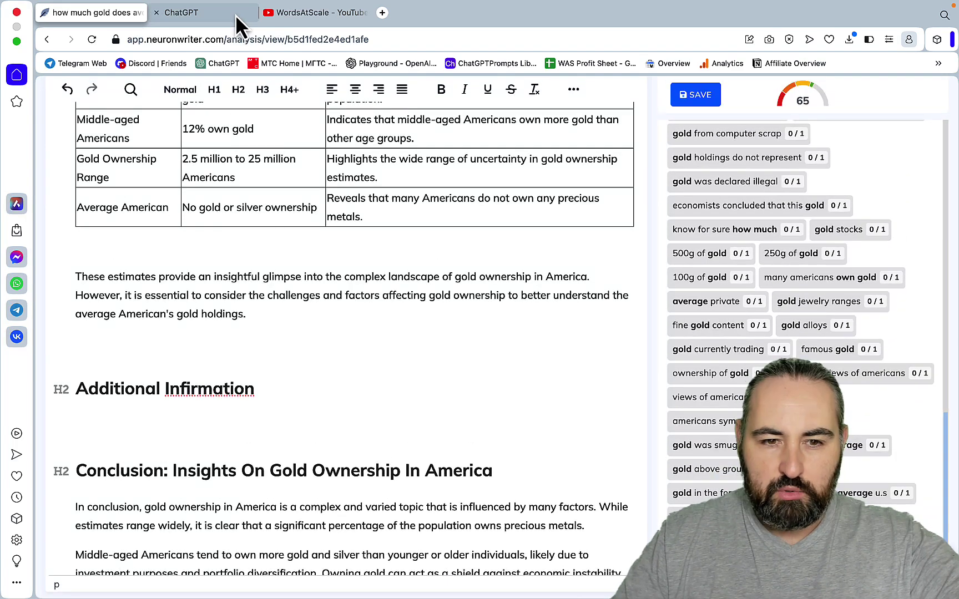
Step: Start a ChatGPT prompt 'write a detailed pargarph ab…' and paste in the unused-keyword list
key(ctrl+Tab)
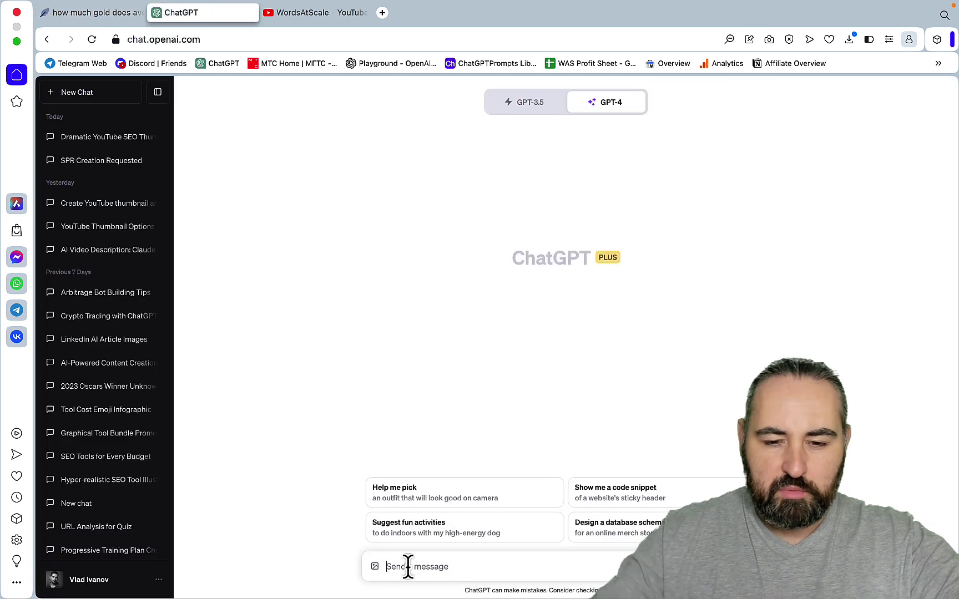
click(408, 566)
text(write a)
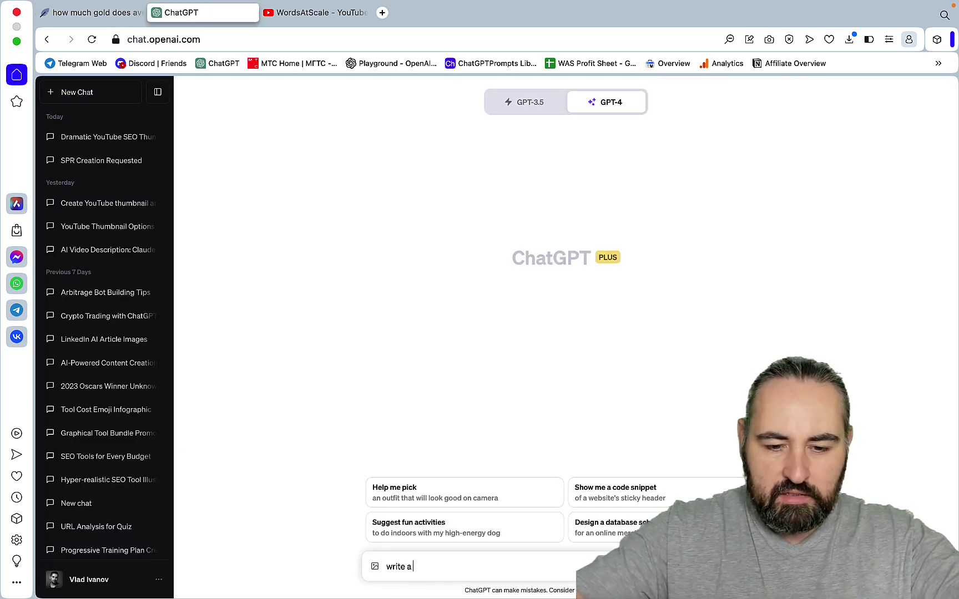
text( detailed pargarph aboput How much gold does an av)
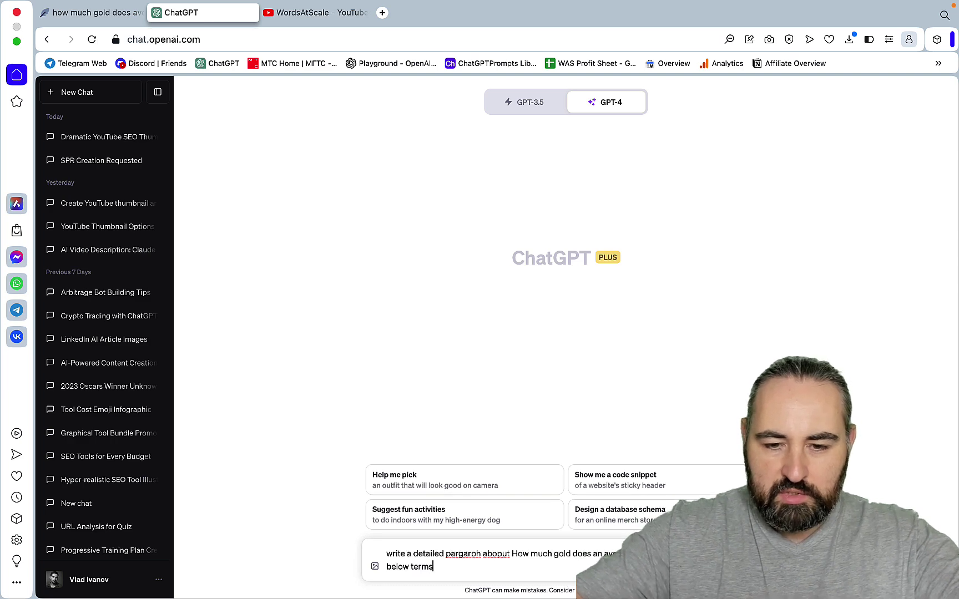
key(super+v)
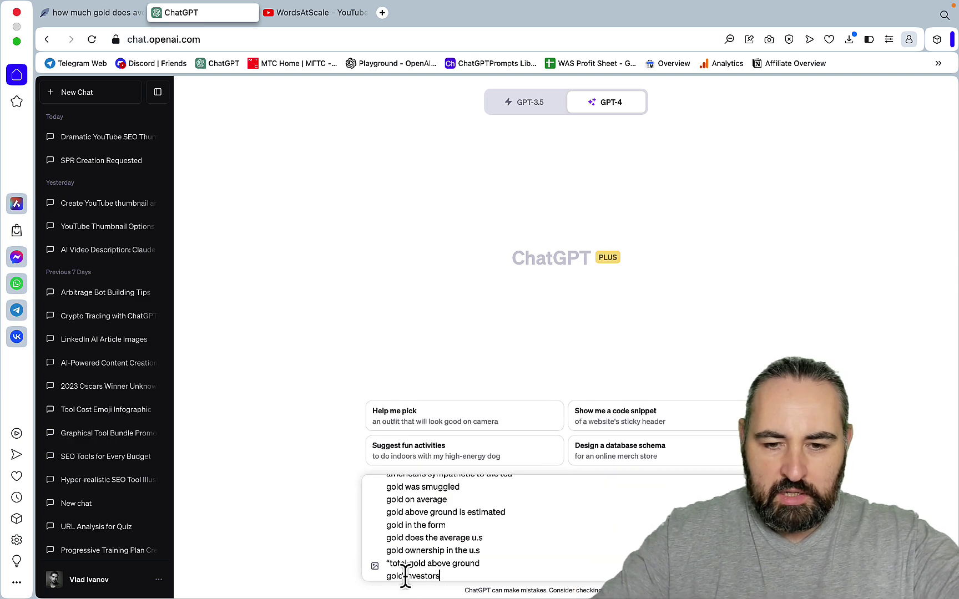
Step: Delete the EXTENDED TEXT TERMS header line and send the prompt to GPT-4
scroll(481, 544, up, 2)
scroll(481, 544, up, 10)
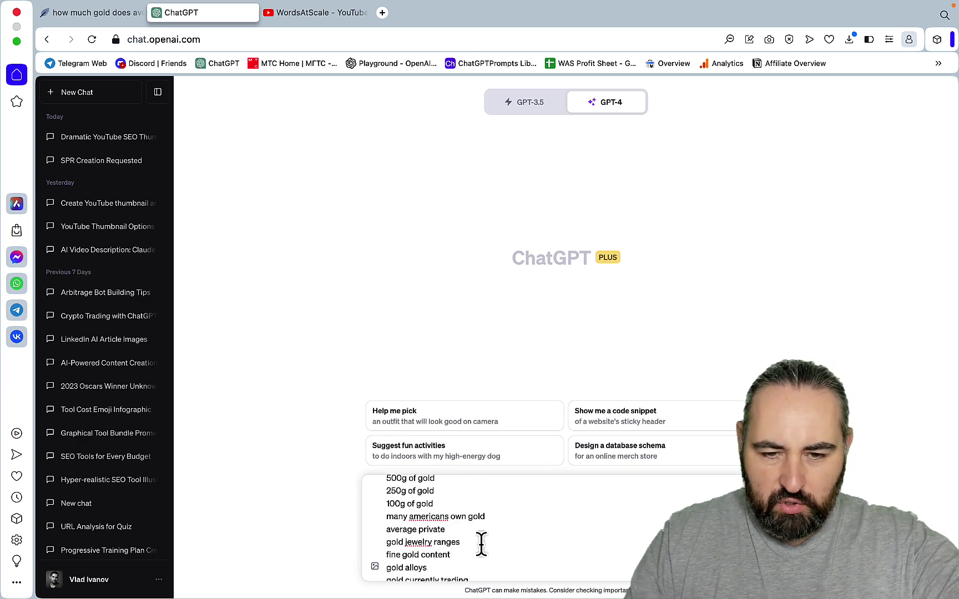
scroll(480, 543, up, 10)
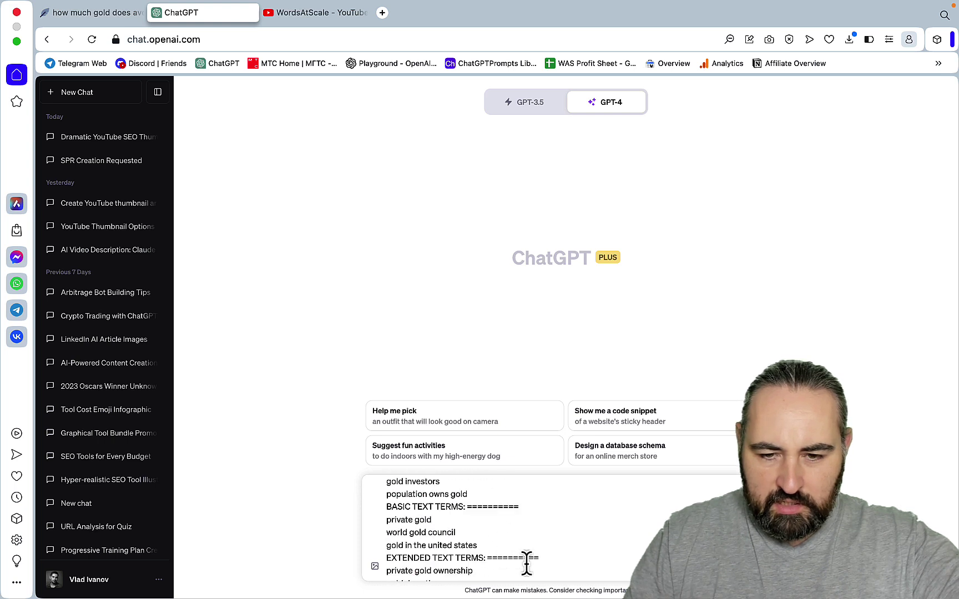
drag(553, 557, 377, 555)
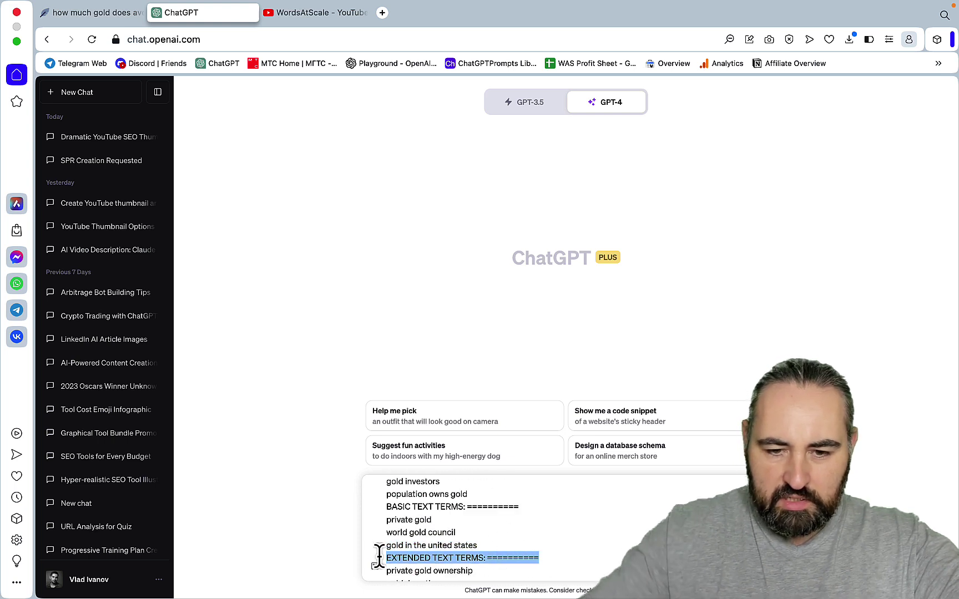
key(BackSpace)
key(BackSpace)
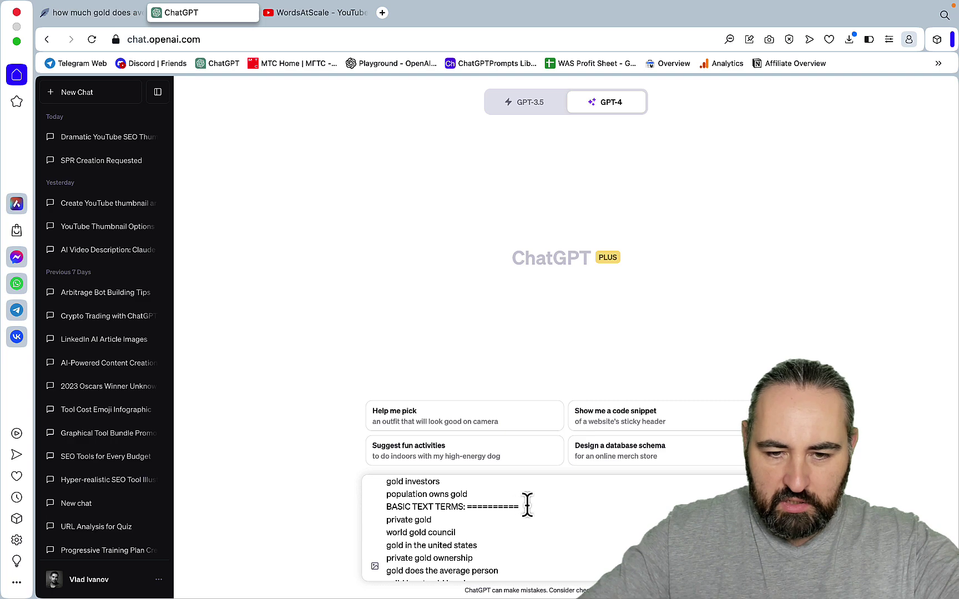
drag(527, 505, 355, 455)
key(Return)
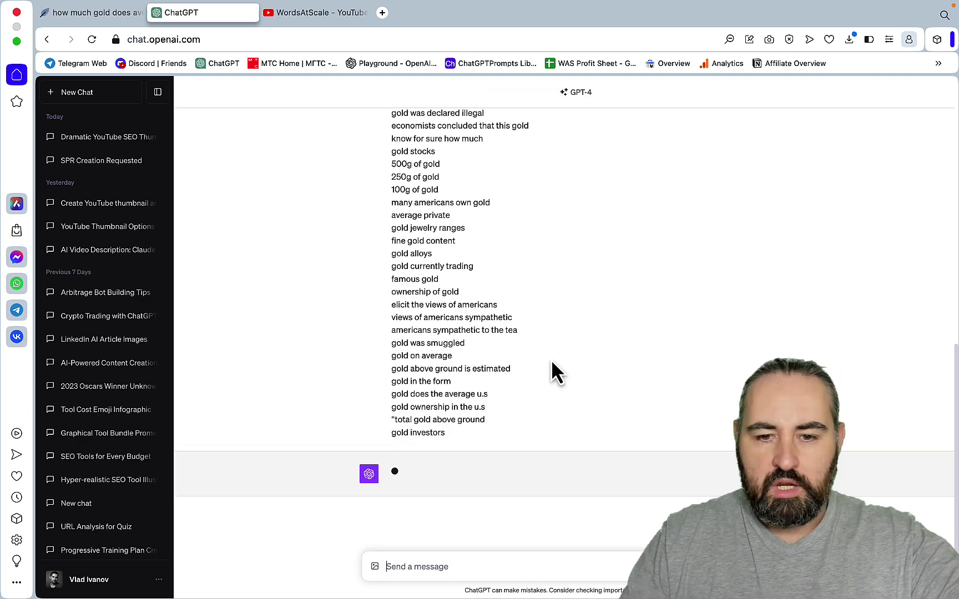
scroll(641, 366, up, 10)
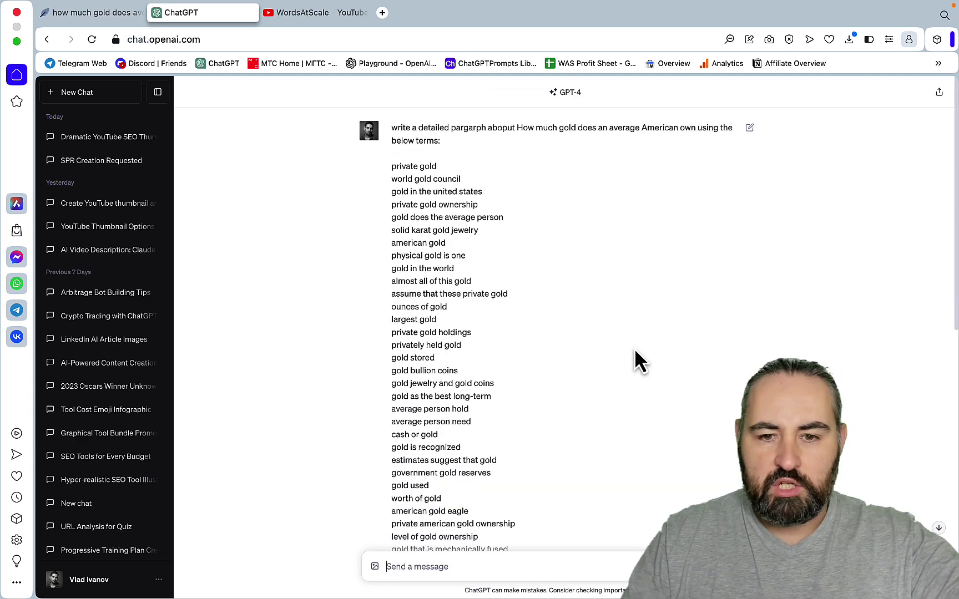
scroll(641, 363, down, 10)
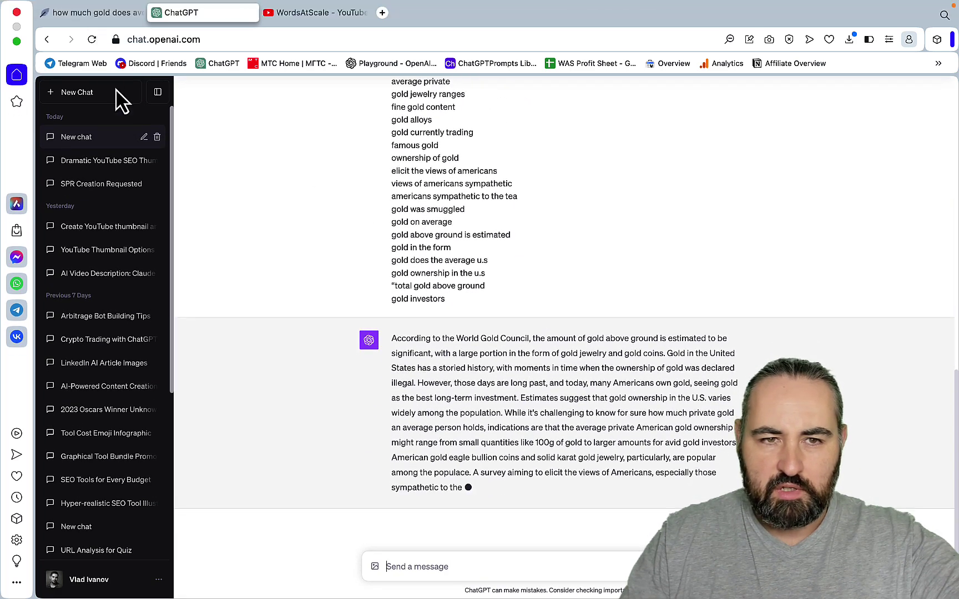
click(94, 12)
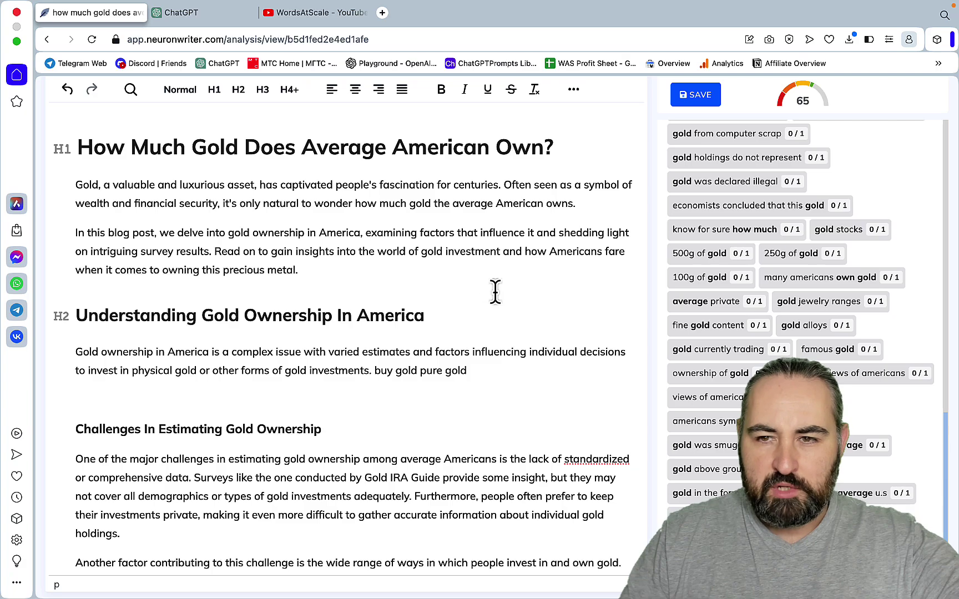
Step: Copy ChatGPT's gold ownership paragraph and paste it under the Additional Information heading
scroll(313, 343, down, 20)
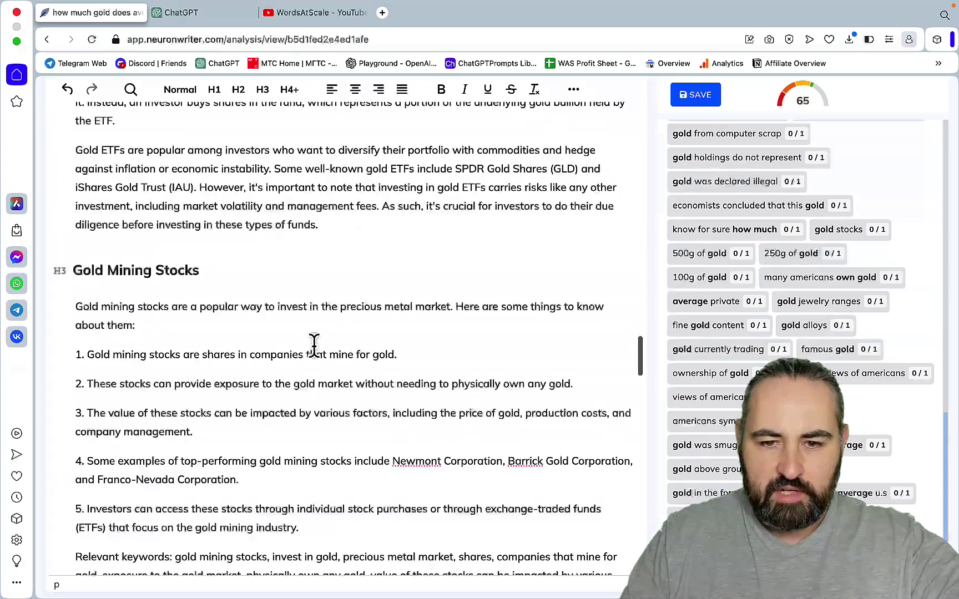
click(285, 284)
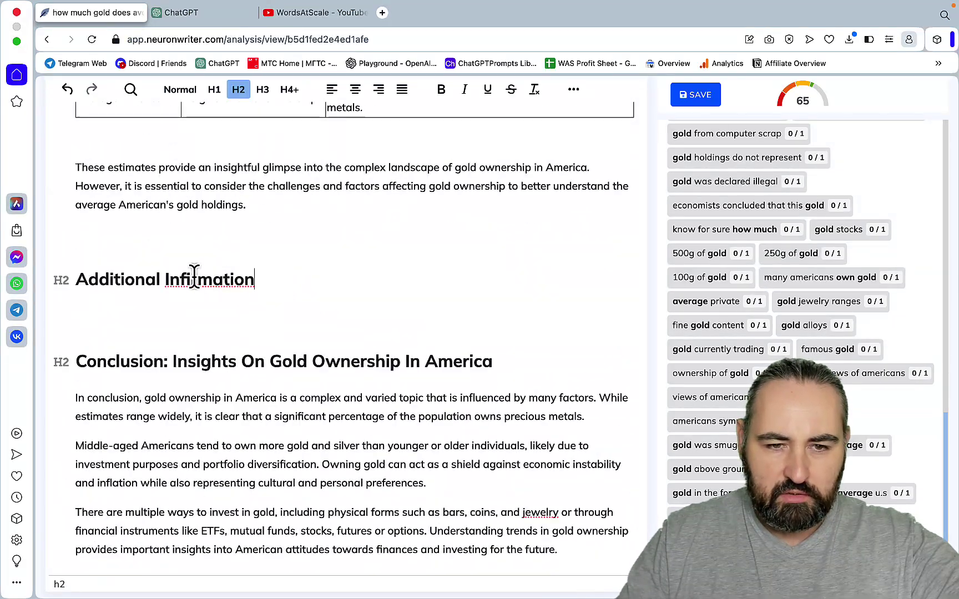
key(ctrl+Tab)
click(749, 148)
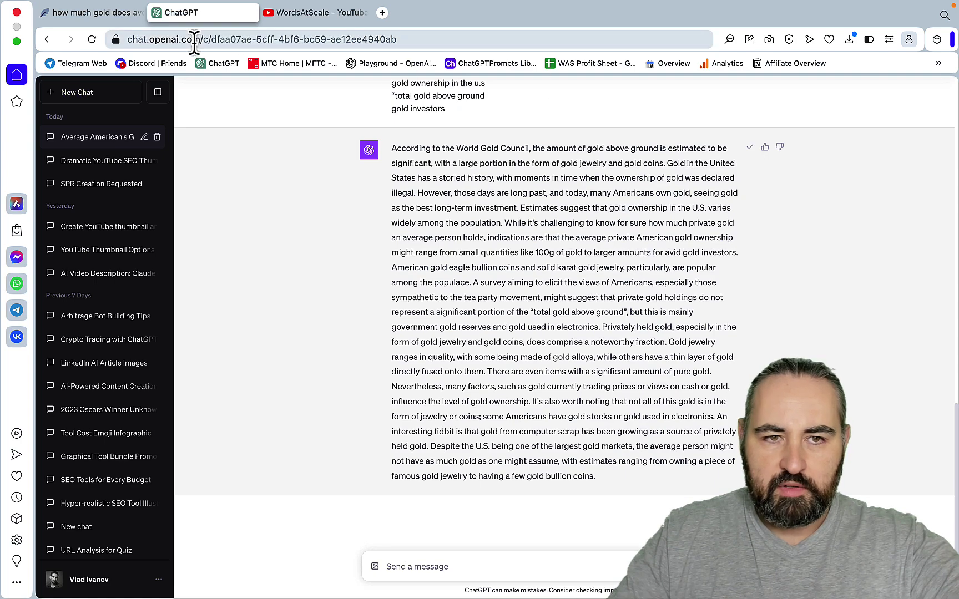
click(134, 12)
key(super+v)
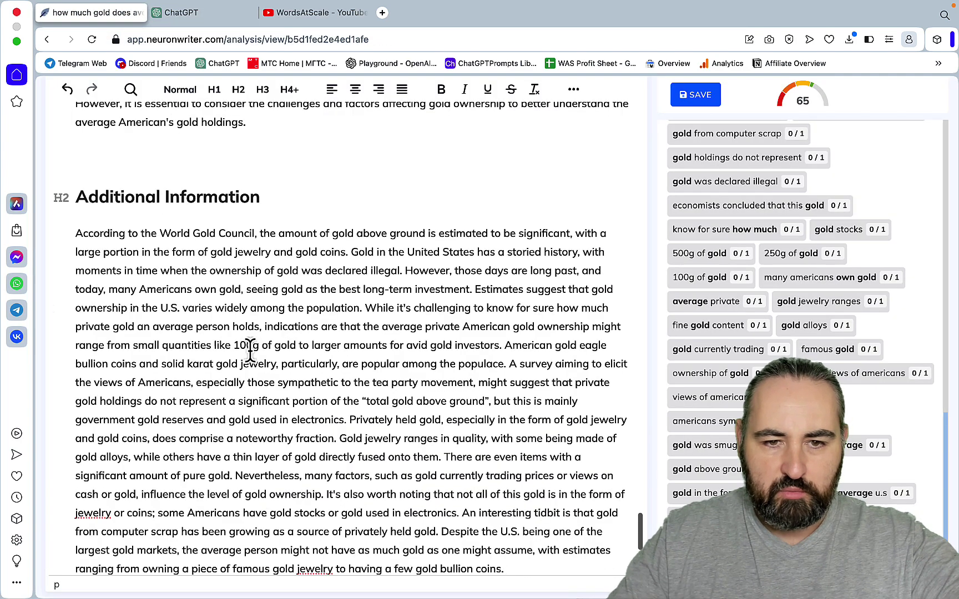
Step: Split the pasted text into three paragraphs at 'American gold eagle' and 'There are even items'
scroll(315, 373, down, 2)
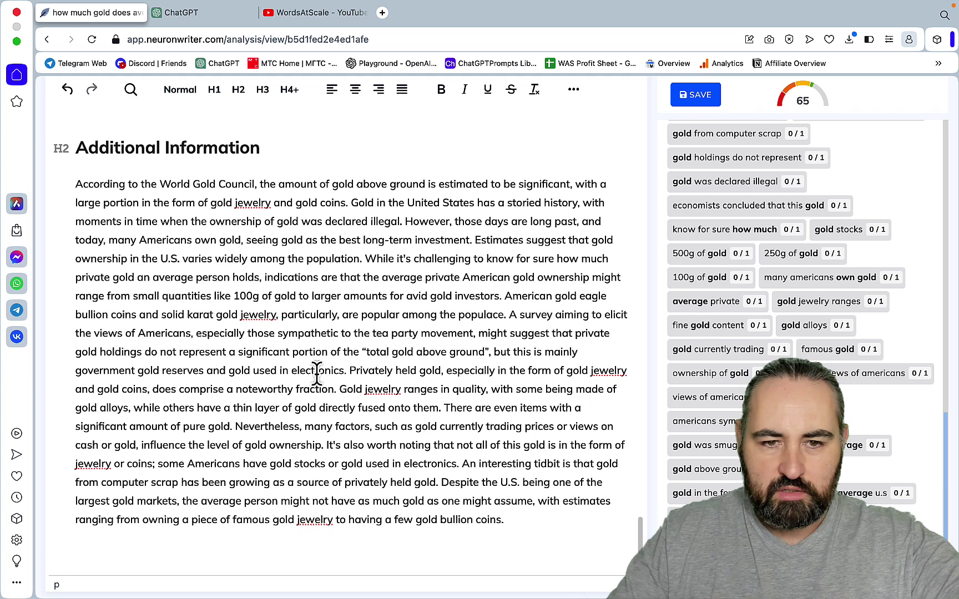
click(507, 296)
key(Return)
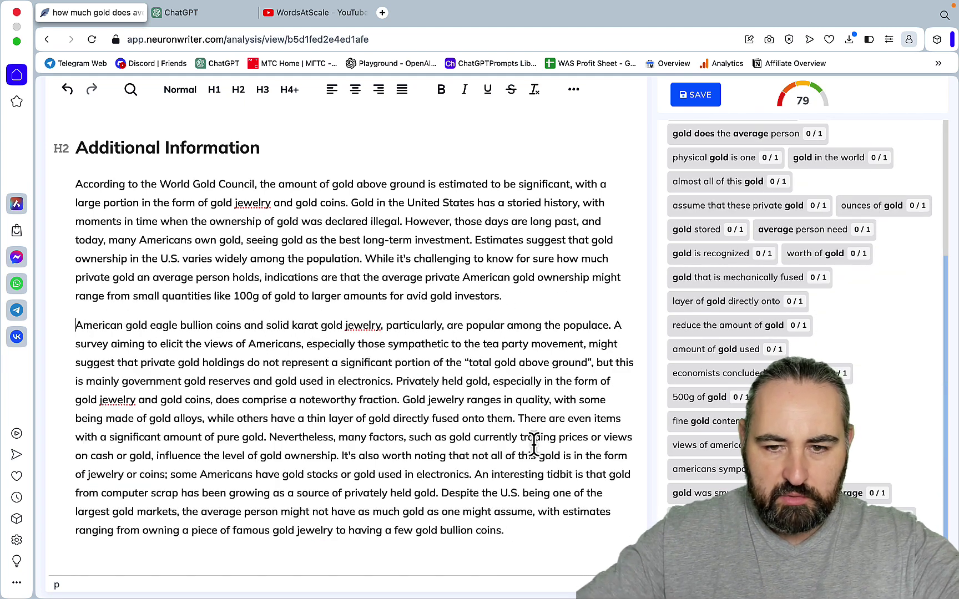
click(517, 419)
key(Return)
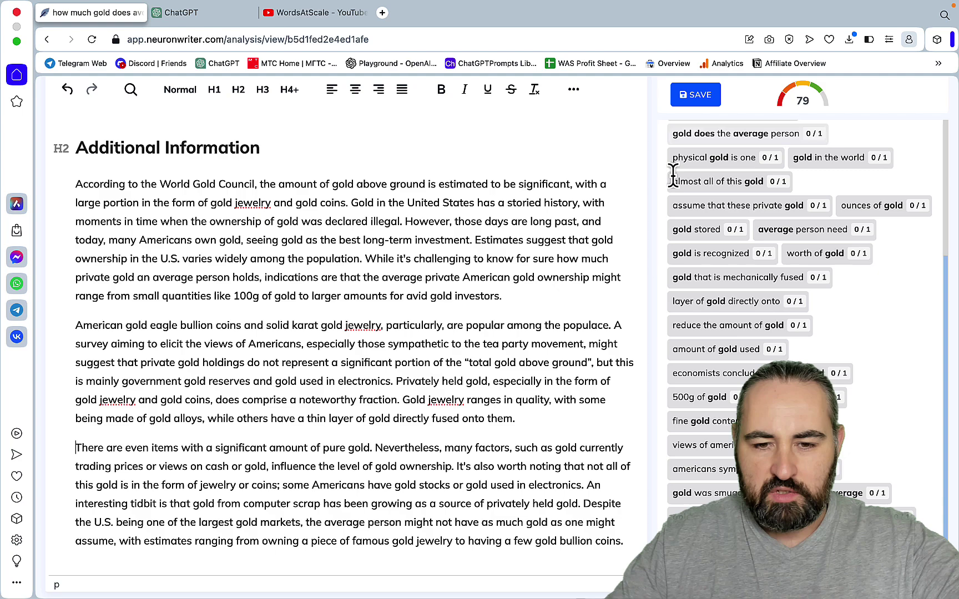
Step: Delete the blank line so Additional Information directly follows the 'These estimates' paragraph
scroll(685, 400, up, 10)
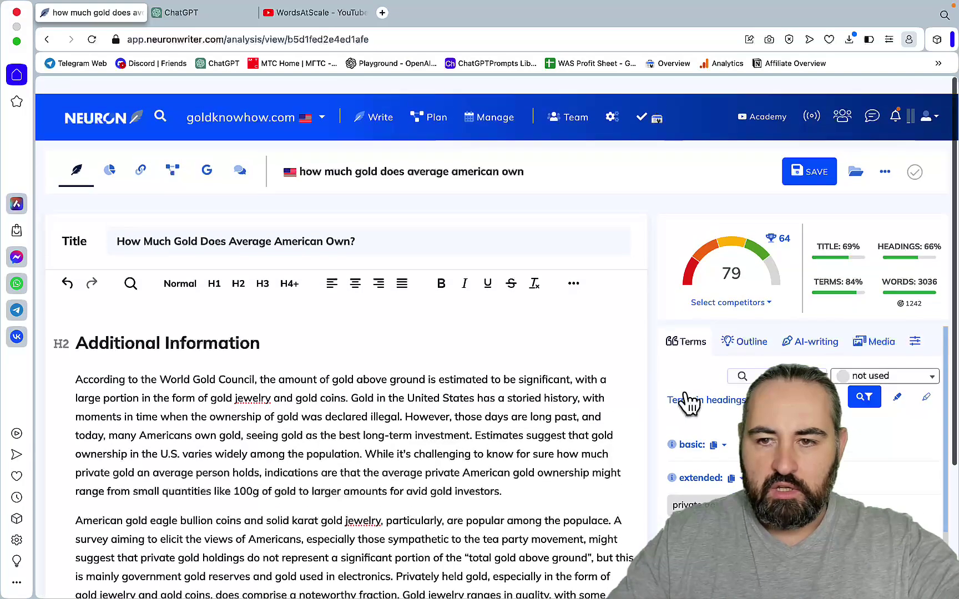
scroll(689, 403, down, 1)
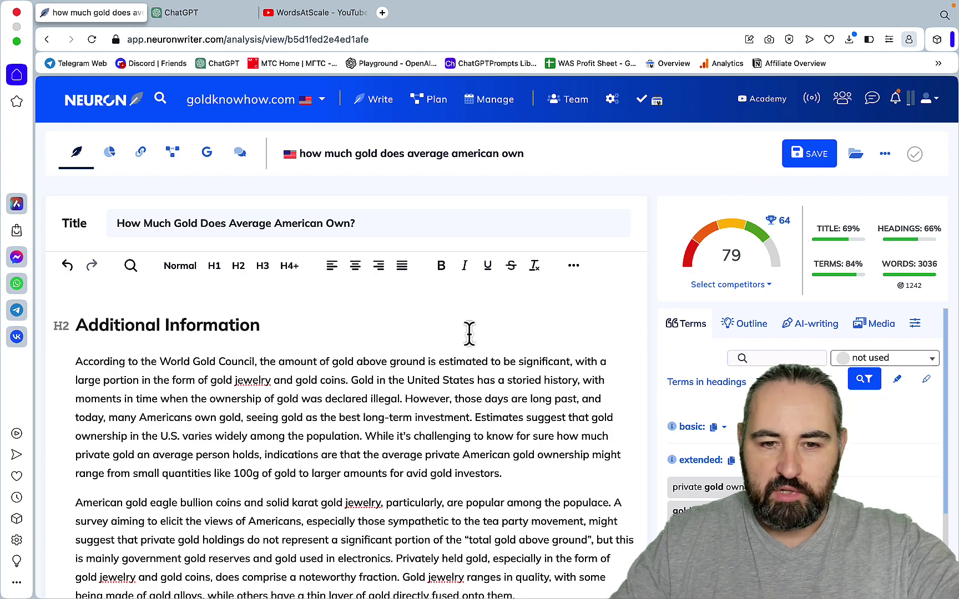
scroll(469, 333, down, 5)
scroll(466, 273, up, 4)
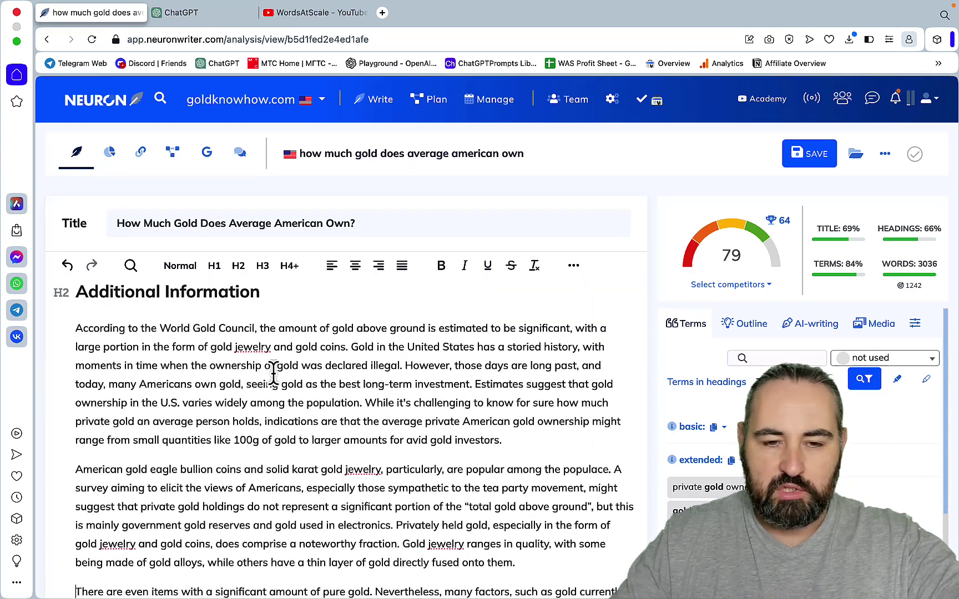
scroll(272, 371, up, 1)
scroll(111, 405, up, 2)
click(99, 385)
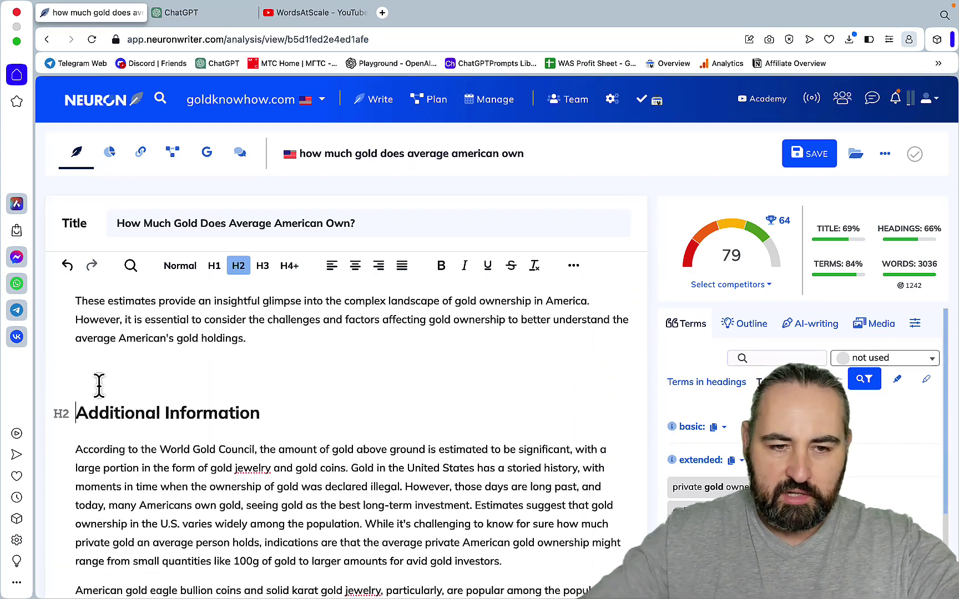
key(BackSpace)
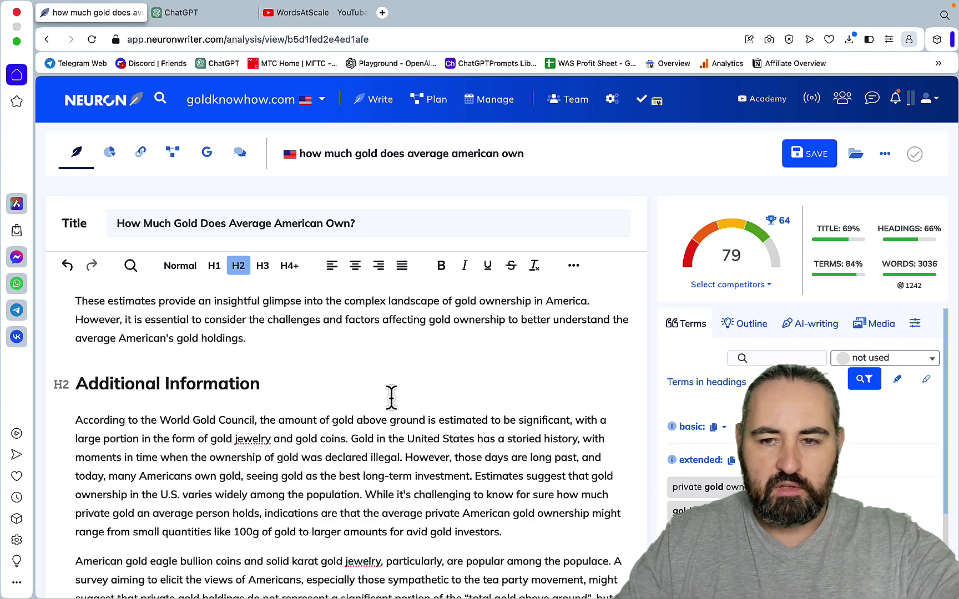
Step: Bring up the Excel results sheet and review the G21 formula and the 06.10-20.10 and 21.10-04.11 date ranges
mouse_move(452, 586)
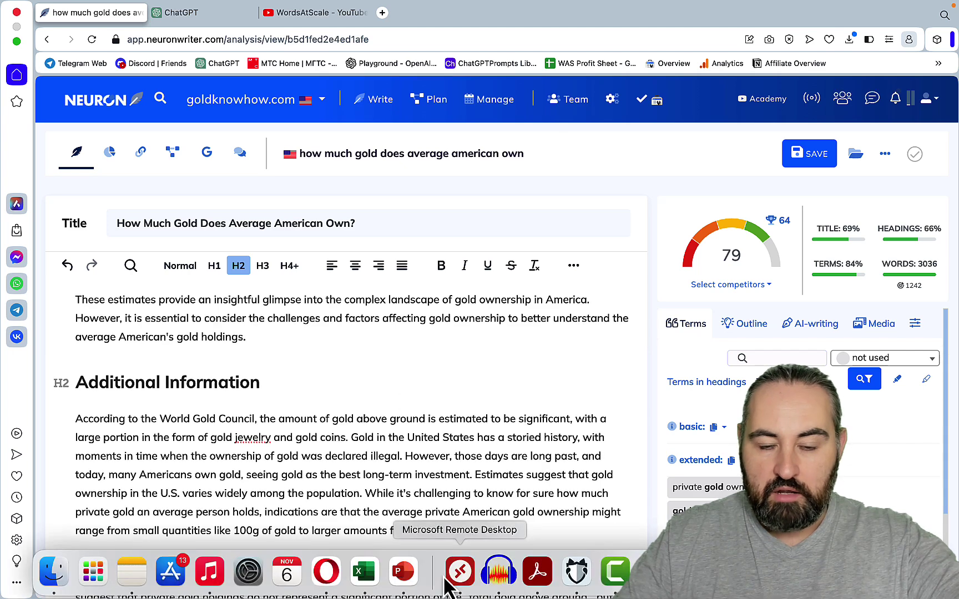
click(364, 572)
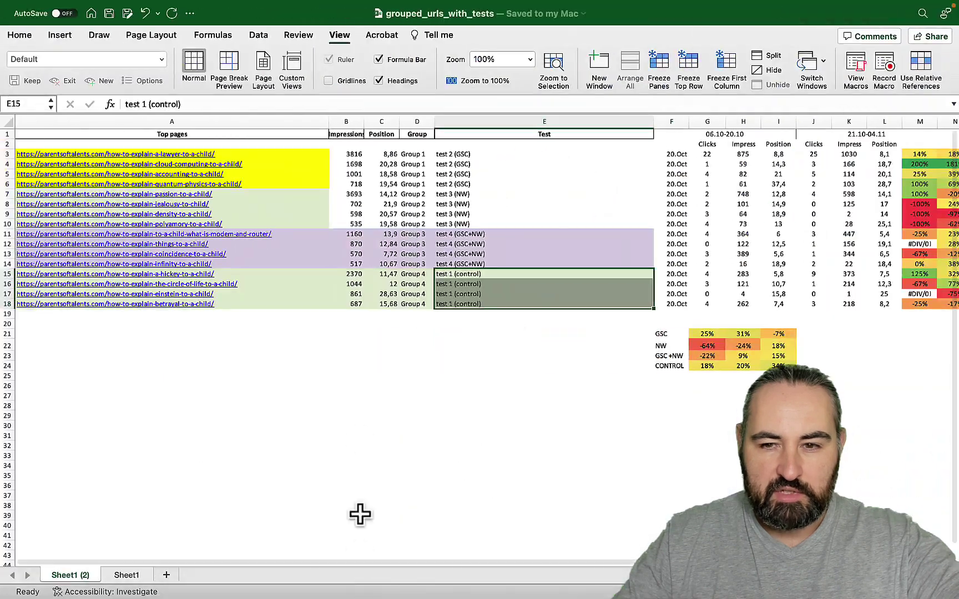
click(355, 425)
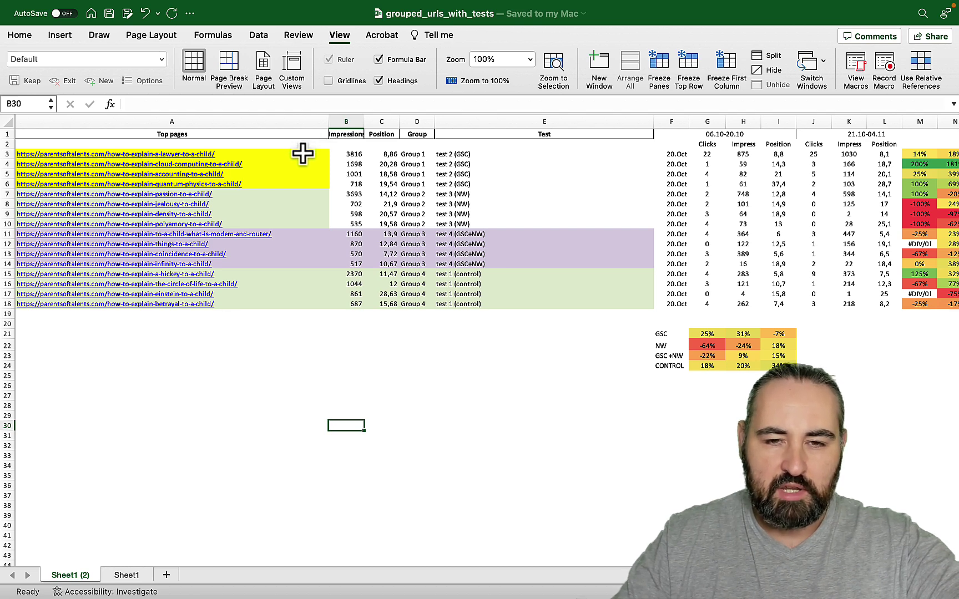
scroll(555, 250, right, 1)
click(692, 334)
click(707, 134)
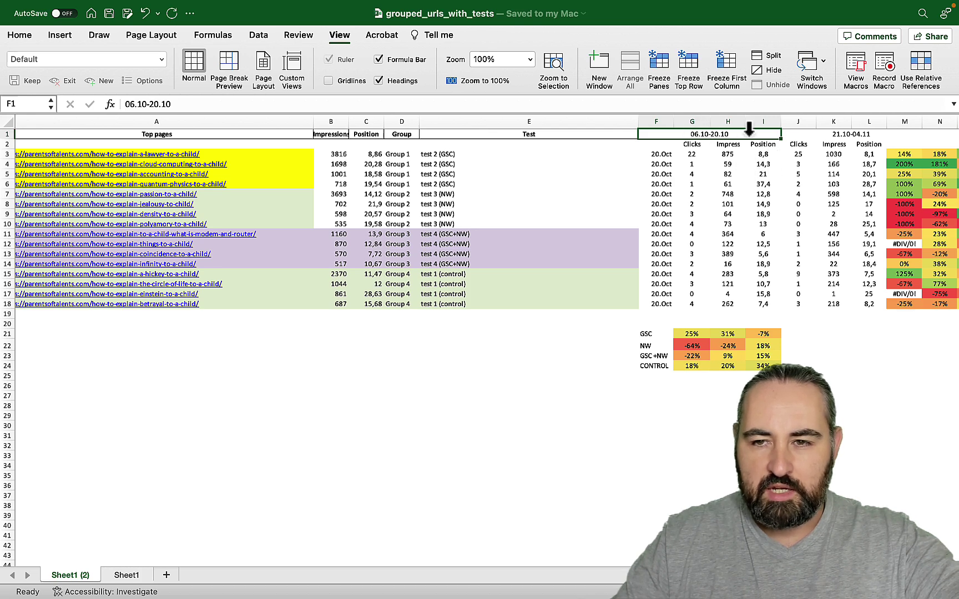
click(843, 137)
click(841, 456)
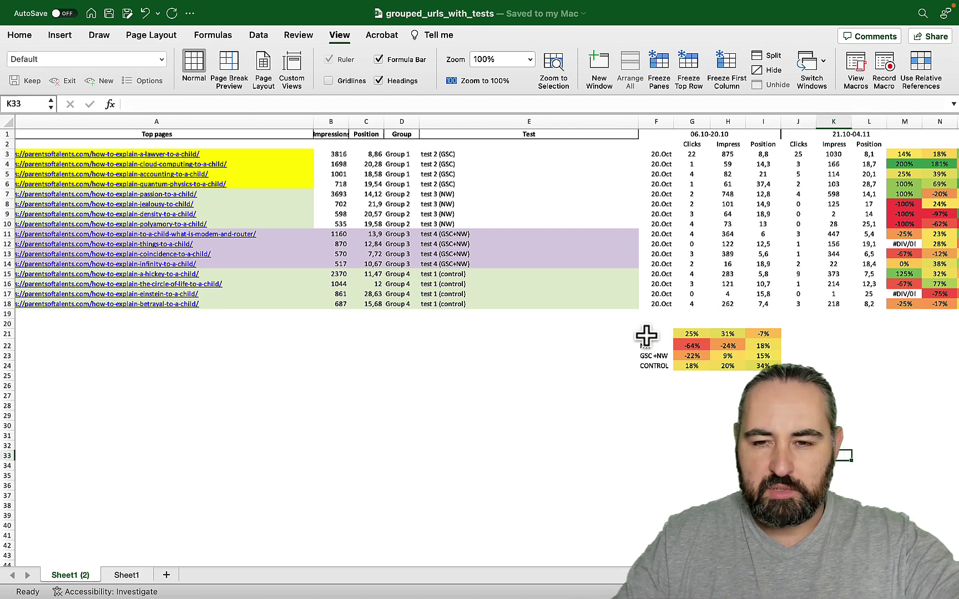
click(692, 335)
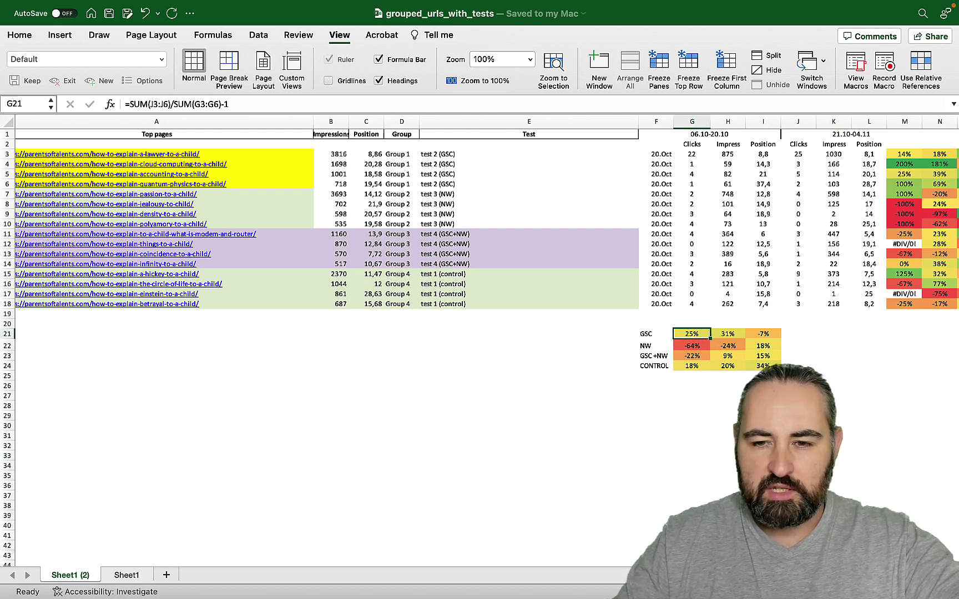
click(728, 334)
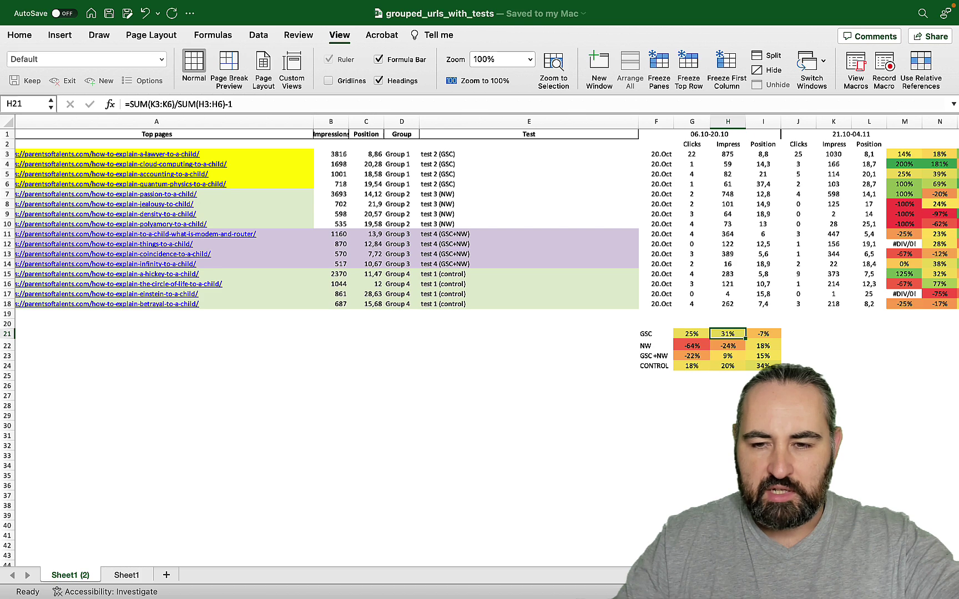
click(771, 334)
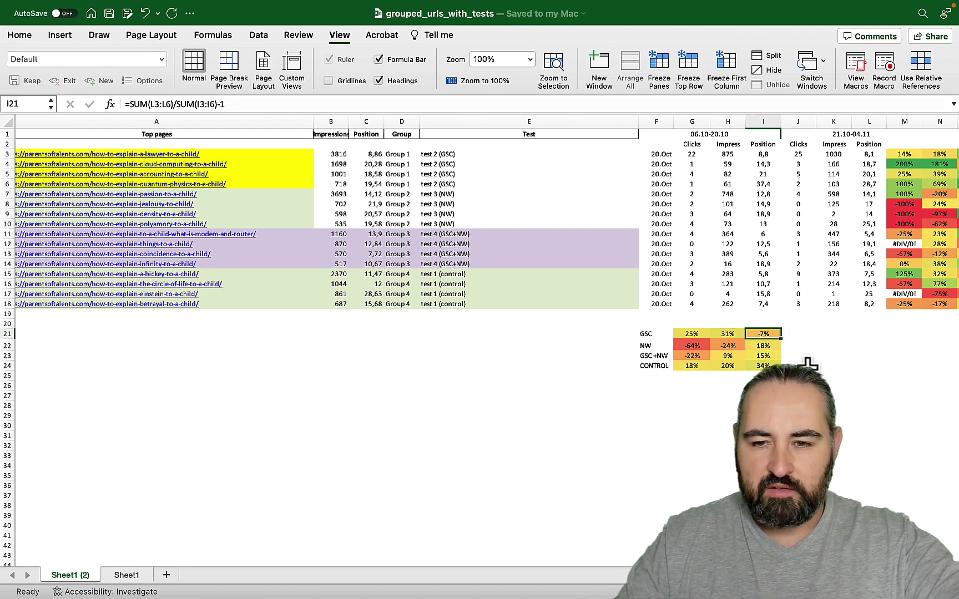
click(692, 345)
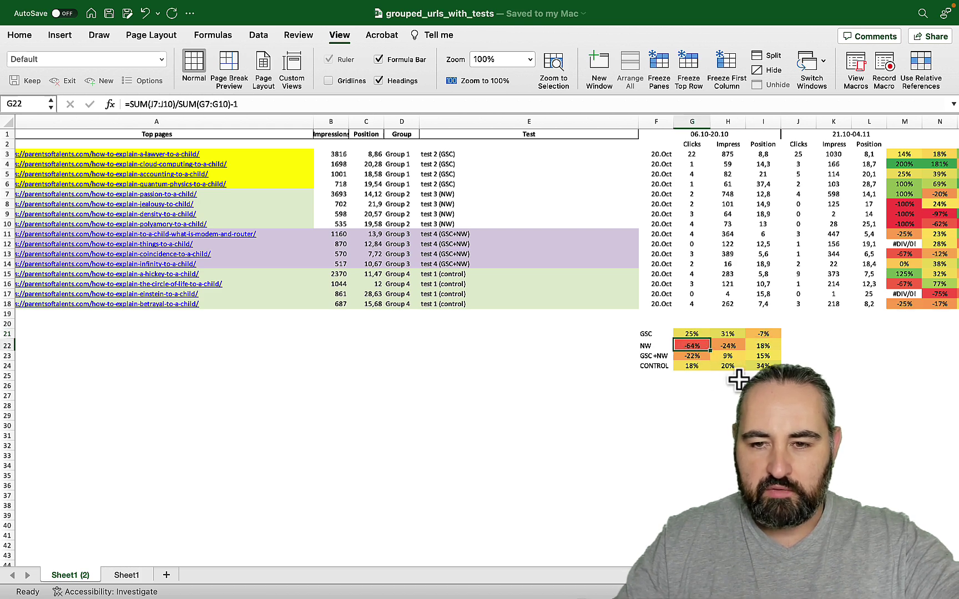
click(735, 343)
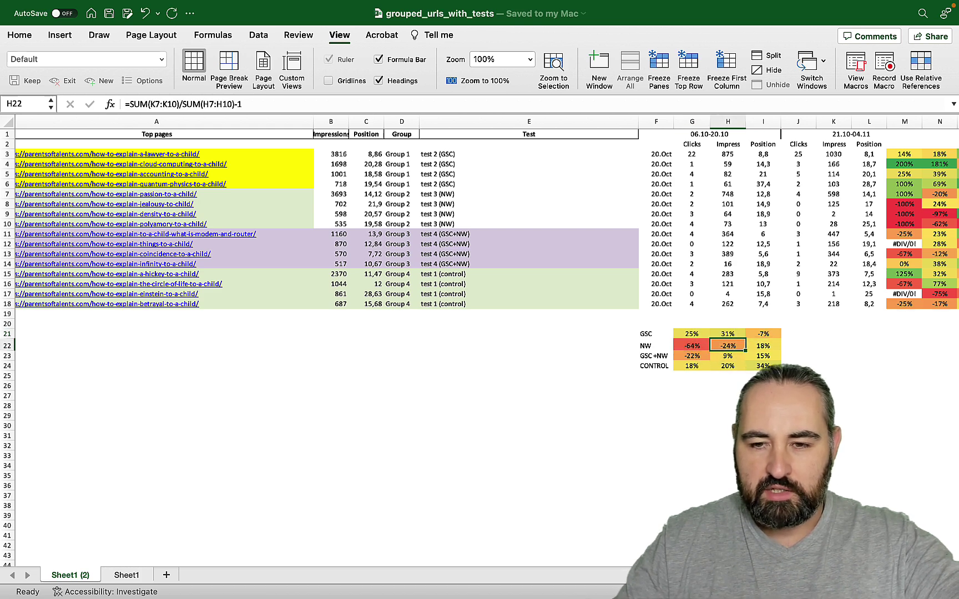
click(766, 347)
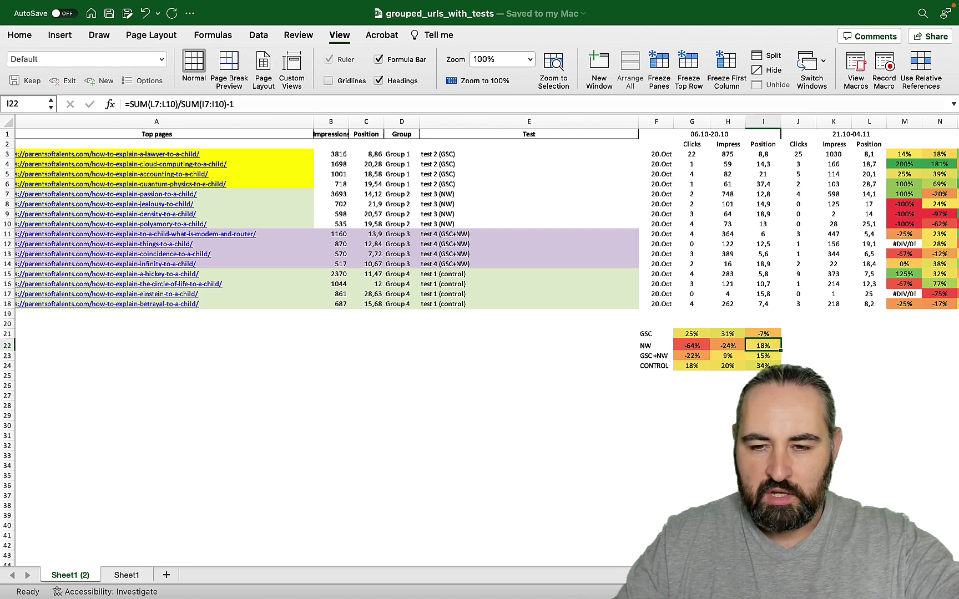
click(692, 355)
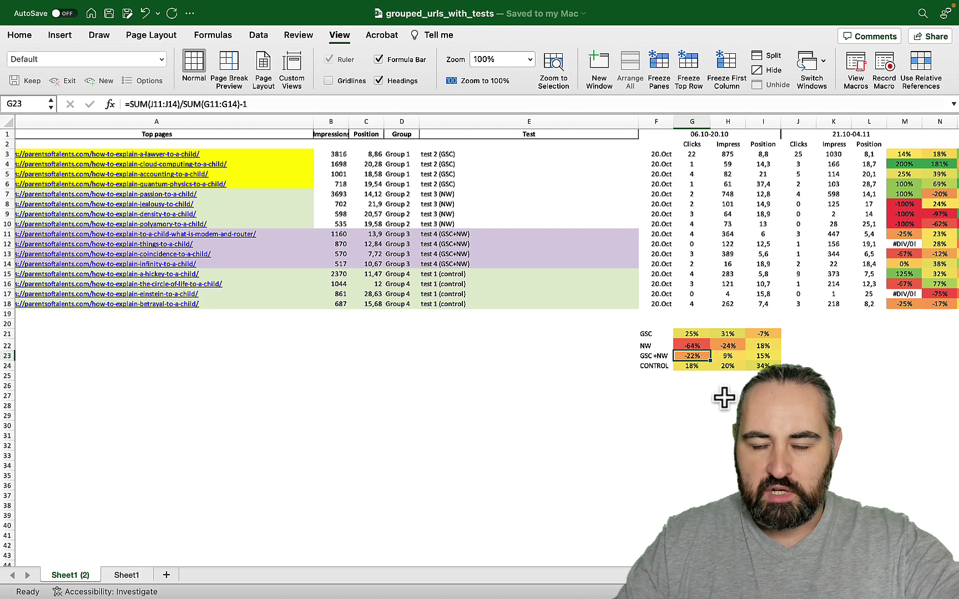
click(695, 345)
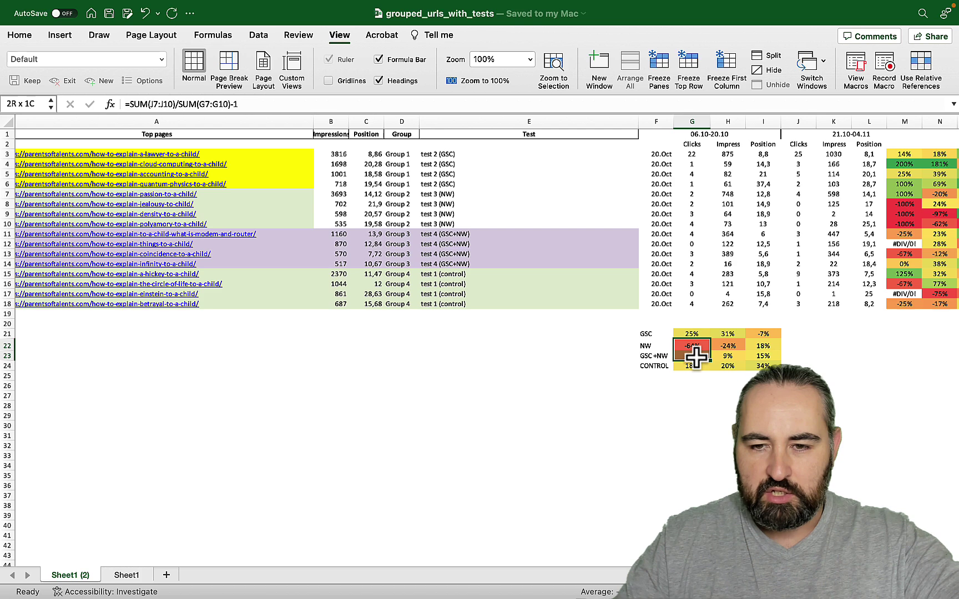
click(732, 356)
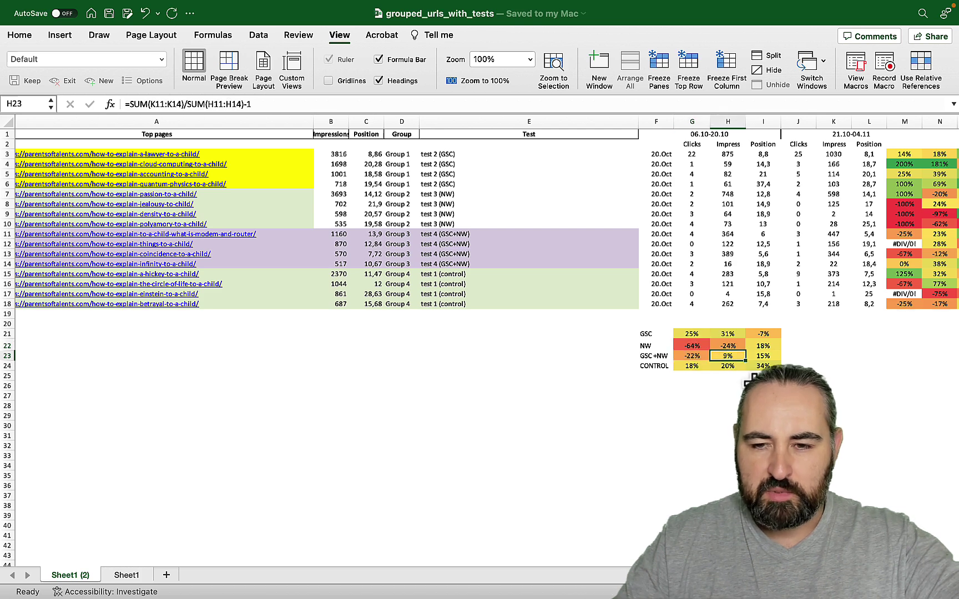
click(772, 356)
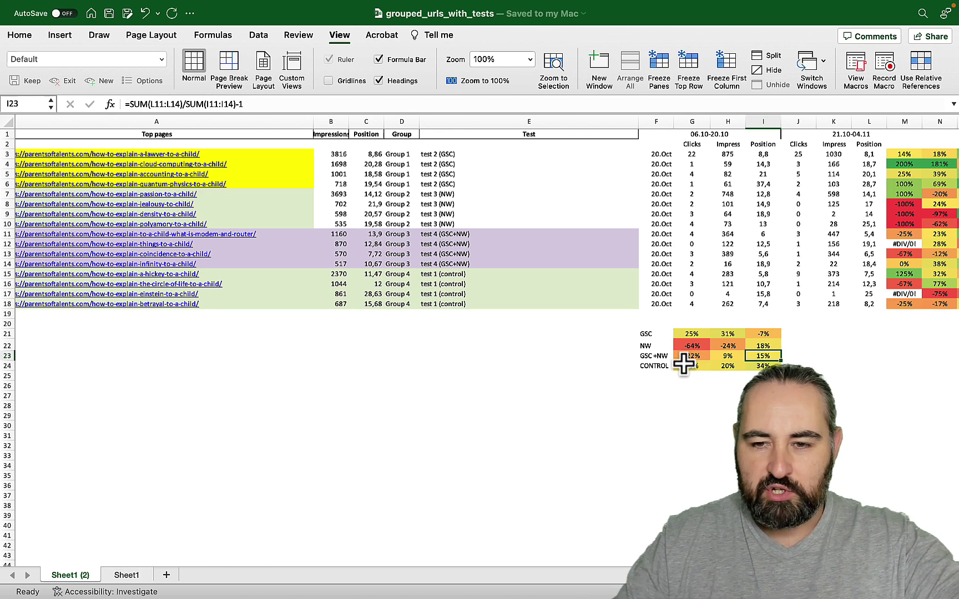
mouse_move(688, 366)
mouse_down()
mouse_move(771, 375)
mouse_move(691, 366)
mouse_up()
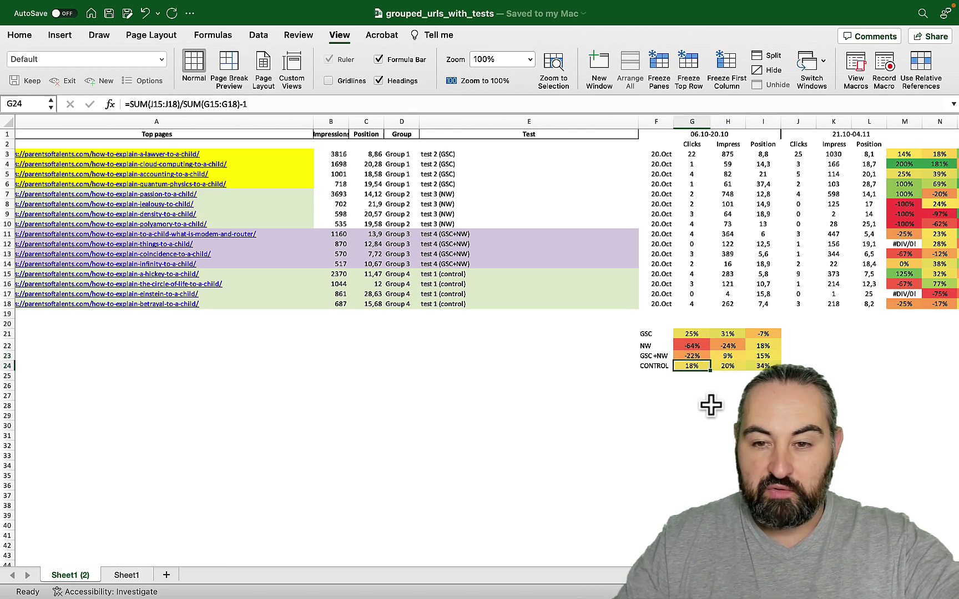
click(730, 369)
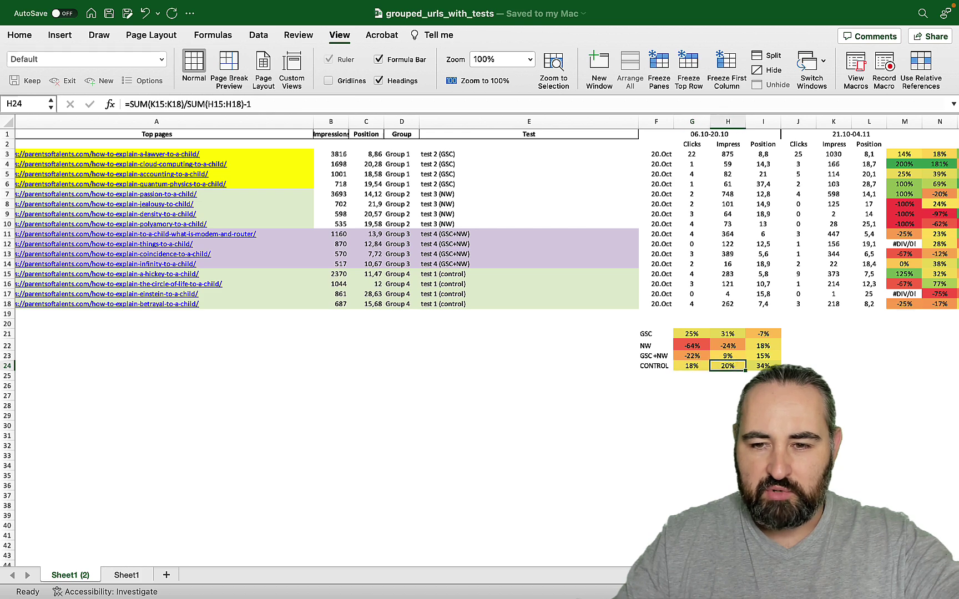
click(762, 365)
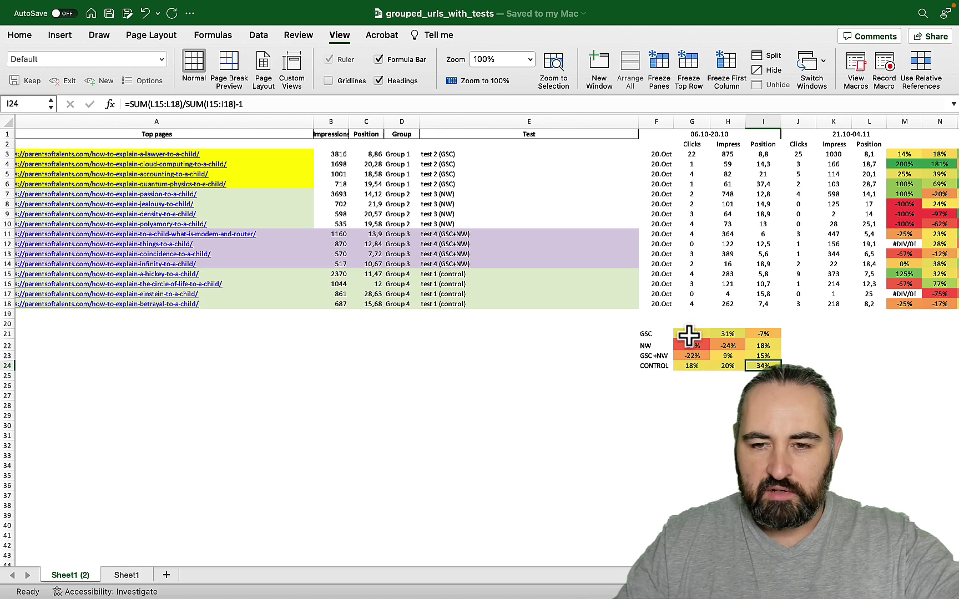
drag(682, 334, 777, 338)
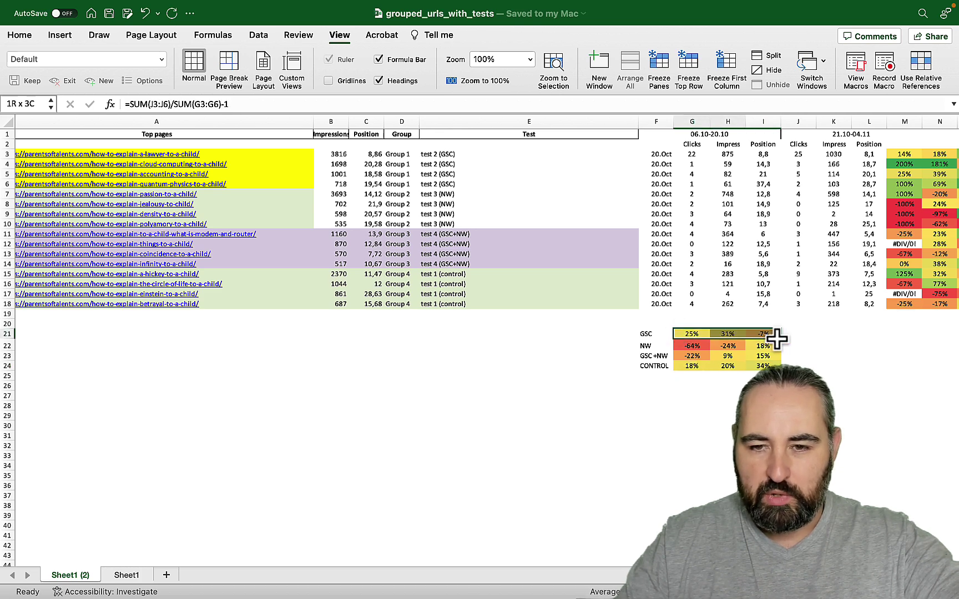
Step: Enter =G21/G24-1 in G26 to compare GSC clicks against control
click(688, 387)
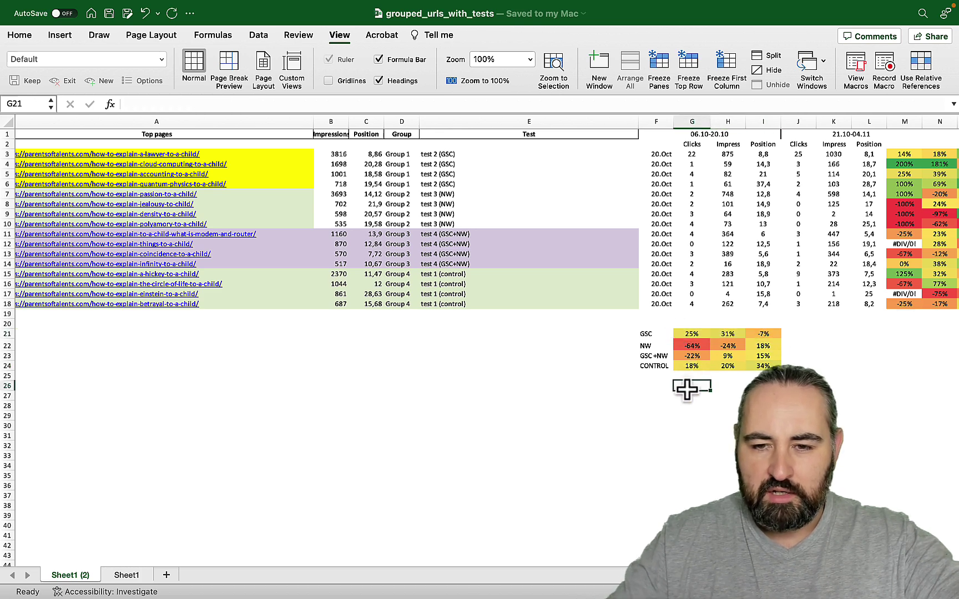
text(=)
click(681, 334)
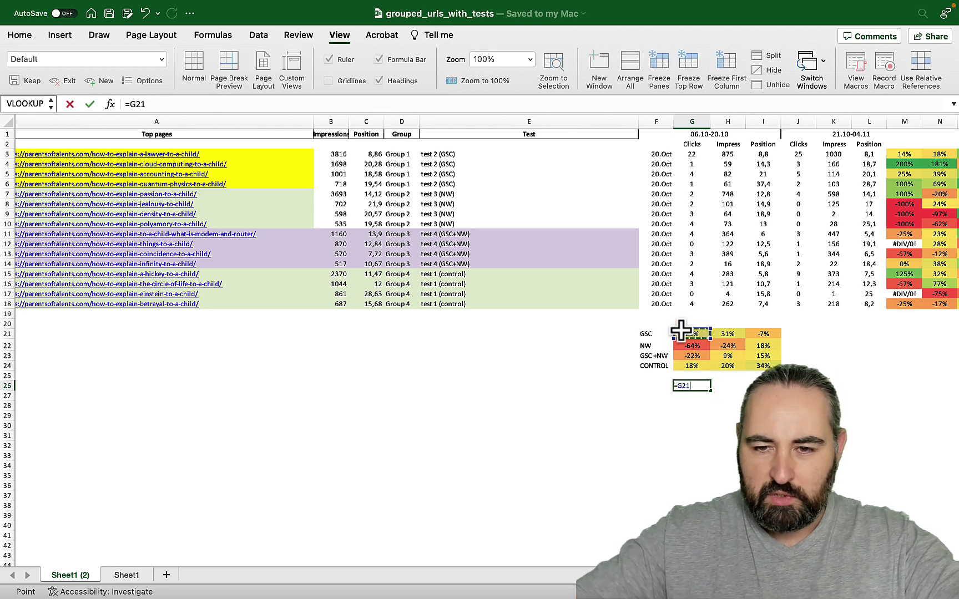
text(/)
click(690, 367)
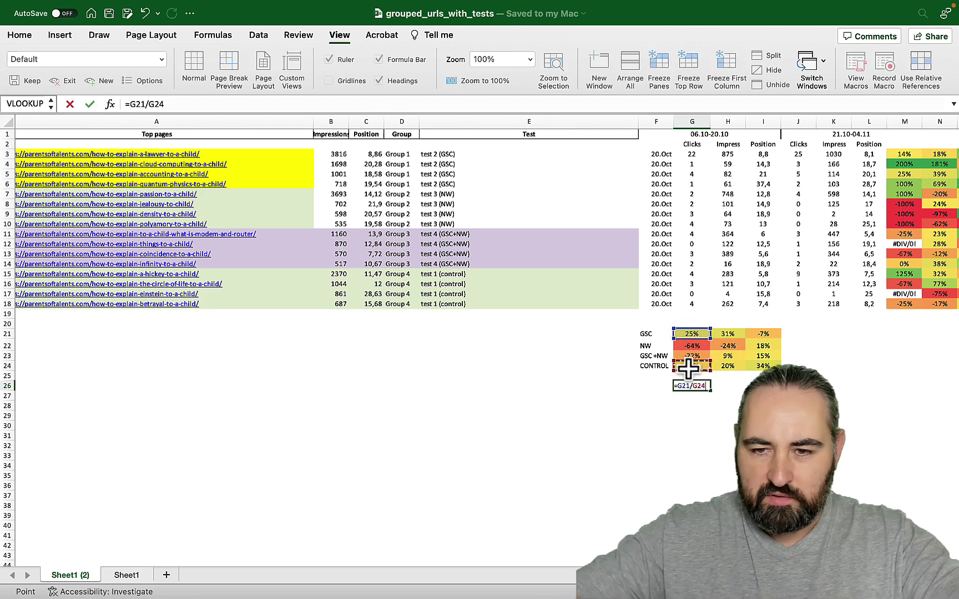
click(692, 386)
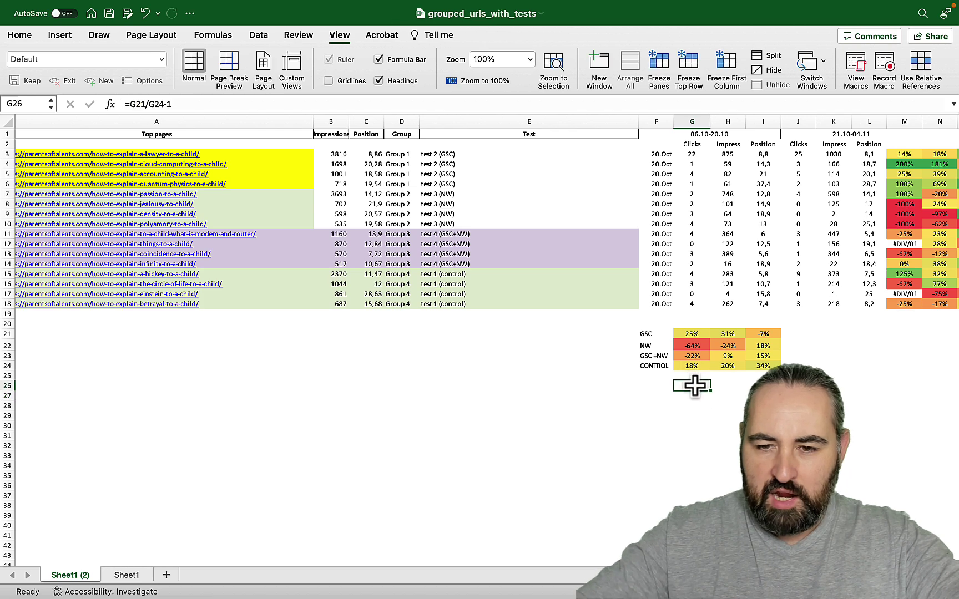
Step: Fill the formula into H26 for impressions (54%) and clear I26
drag(709, 392, 747, 388)
click(733, 387)
click(763, 385)
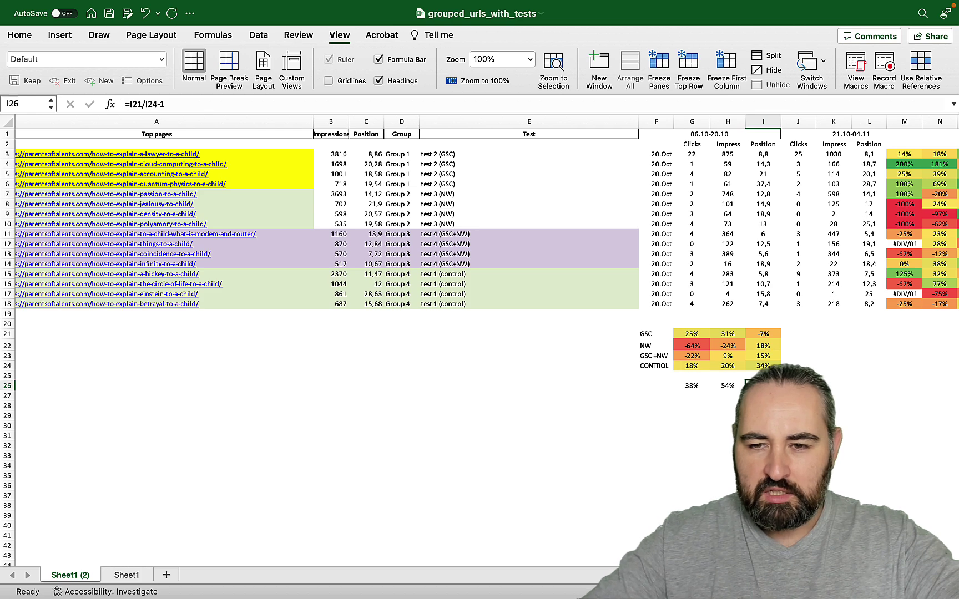
key(Delete)
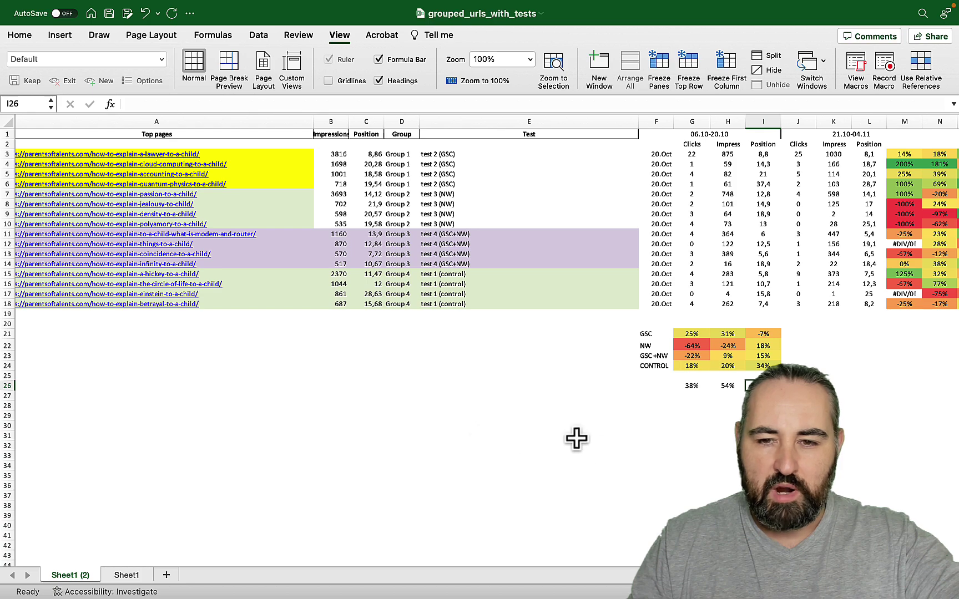
Step: Switch to the SEO Experint Freeform board and scroll to the green GSC and red NW notes
key(ctrl+Right)
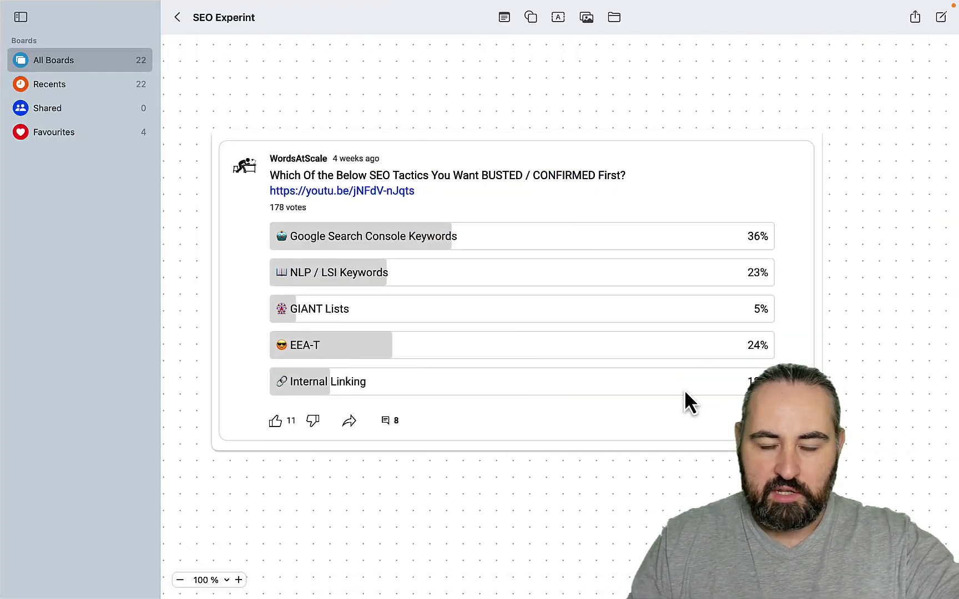
scroll(685, 398, down, 5)
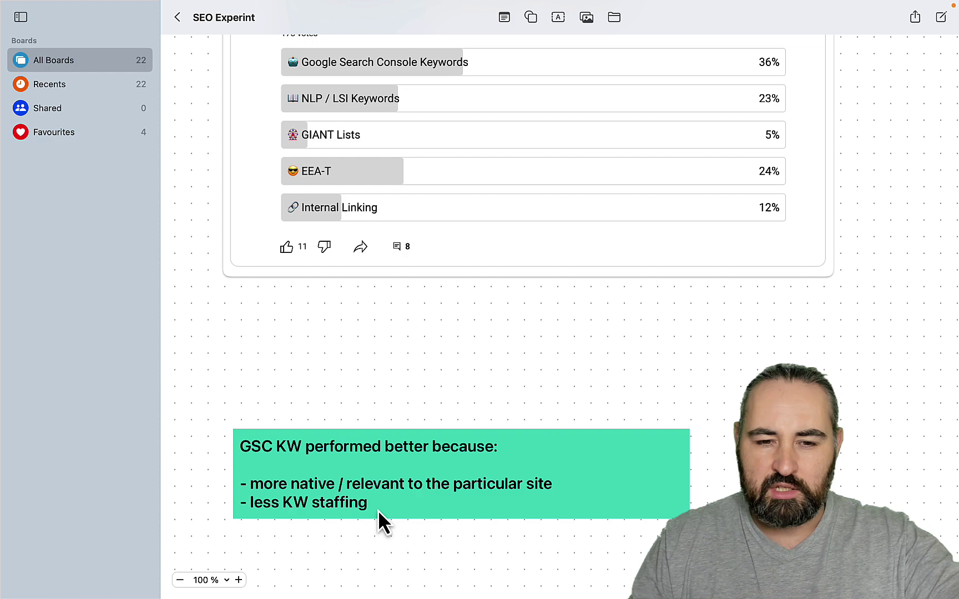
scroll(379, 510, down, 5)
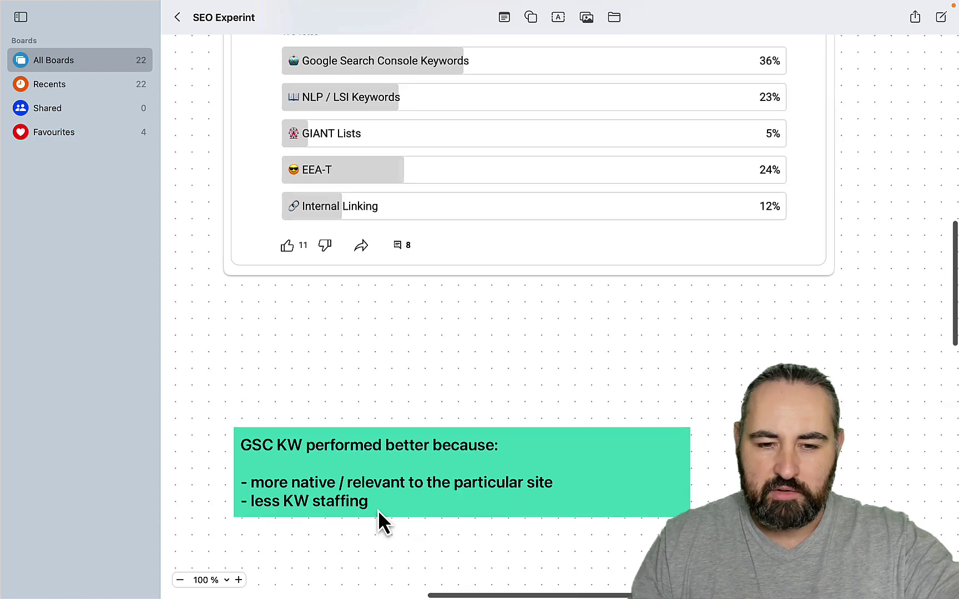
scroll(378, 513, down, 4)
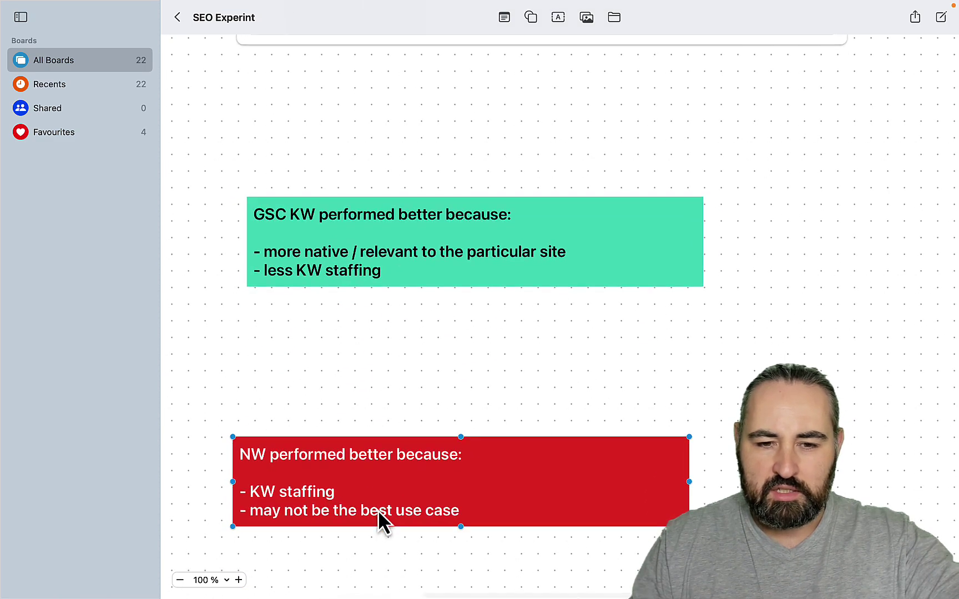
Step: Replace 'better' with 'worse' in the red NW note's heading
click(404, 397)
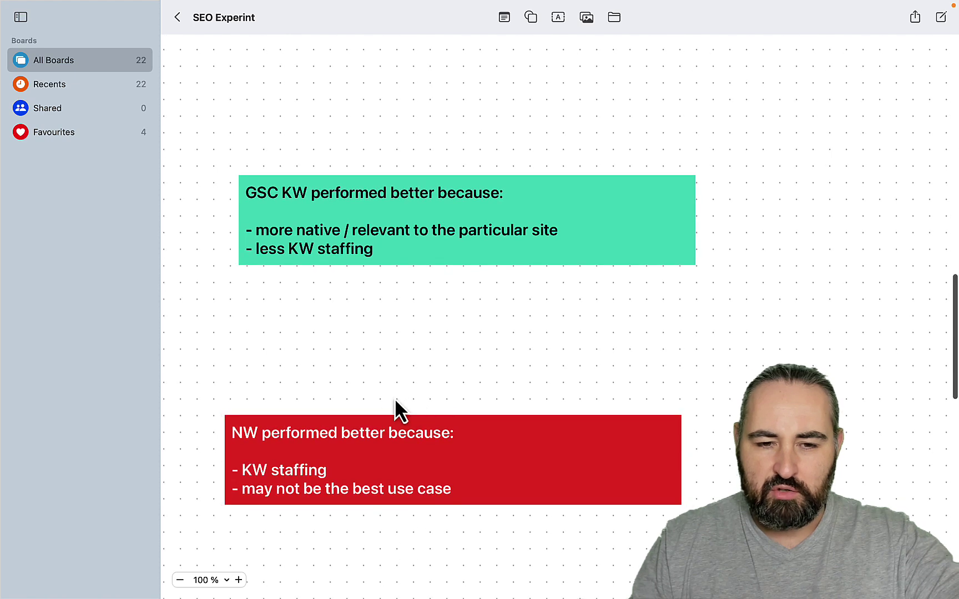
click(362, 443)
double_click(370, 433)
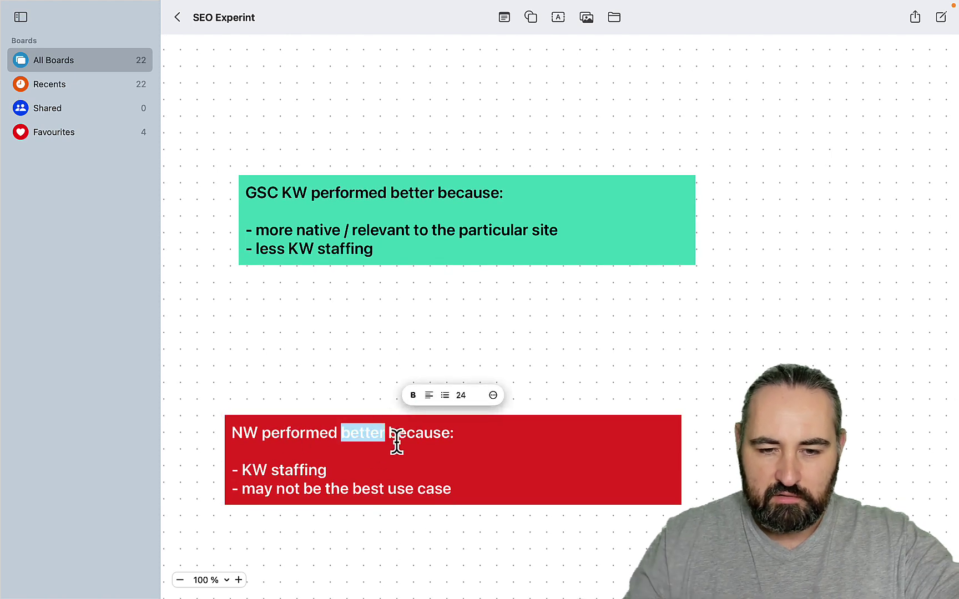
text(worse)
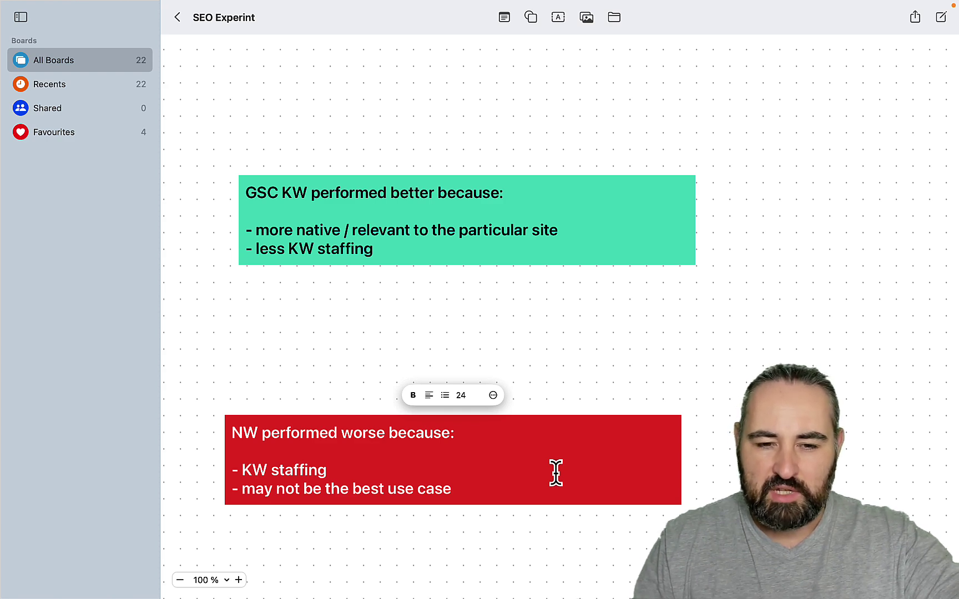
Step: Highlight the best use case in the note's last bullet, then finish editing and scroll down to the 'Overal' note
key(super+shift+Left)
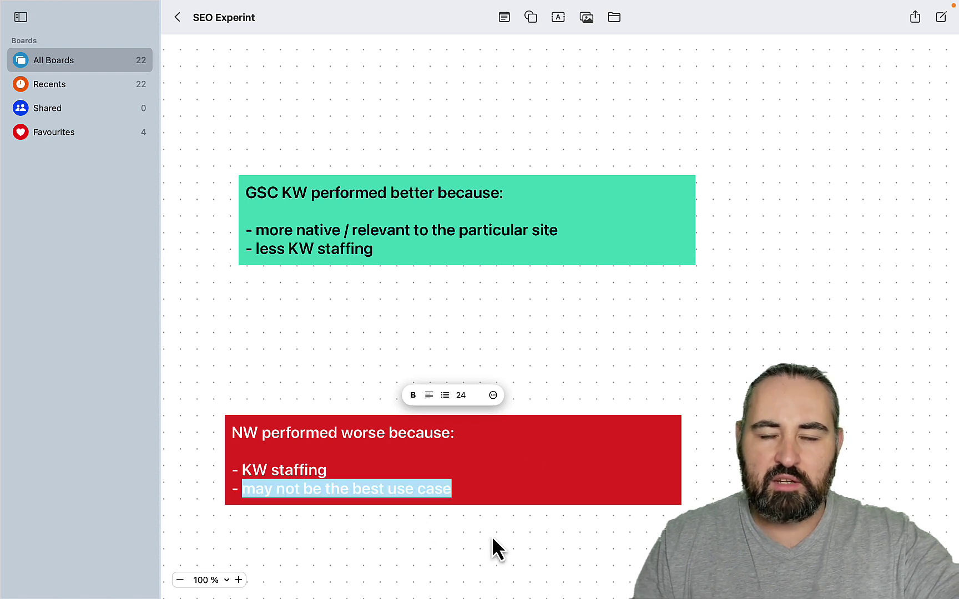
click(454, 489)
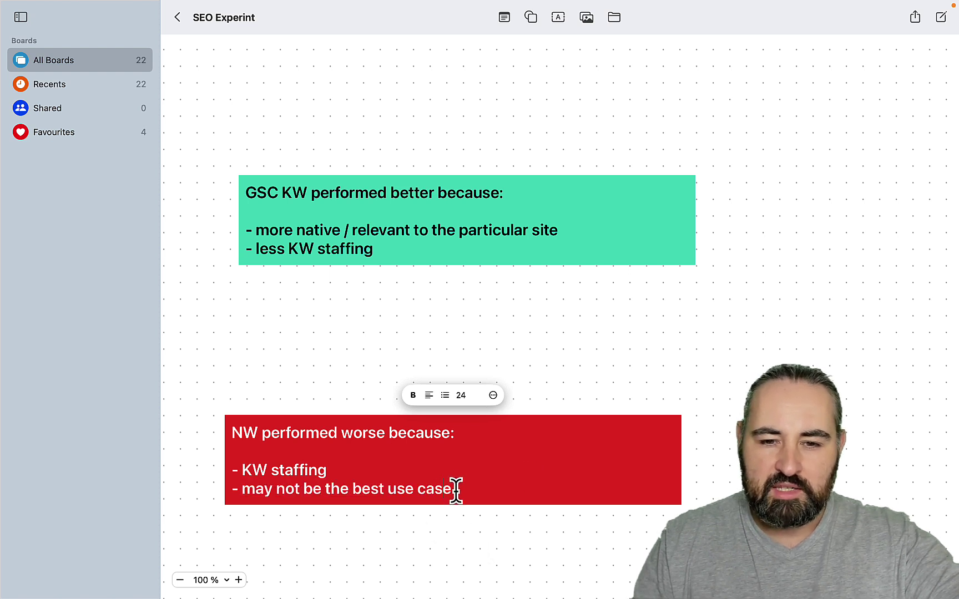
drag(456, 490, 325, 482)
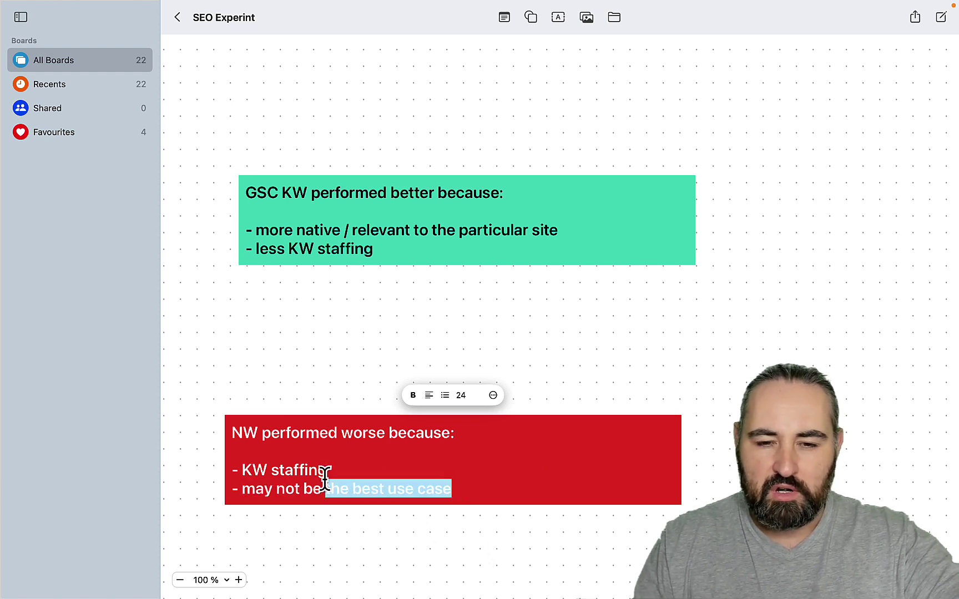
click(375, 565)
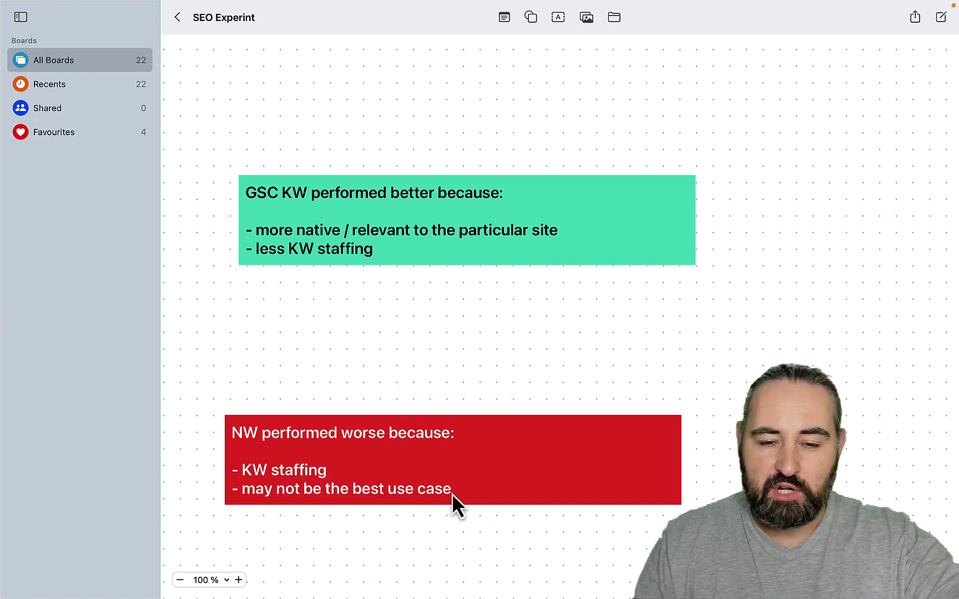
scroll(452, 494, down, 10)
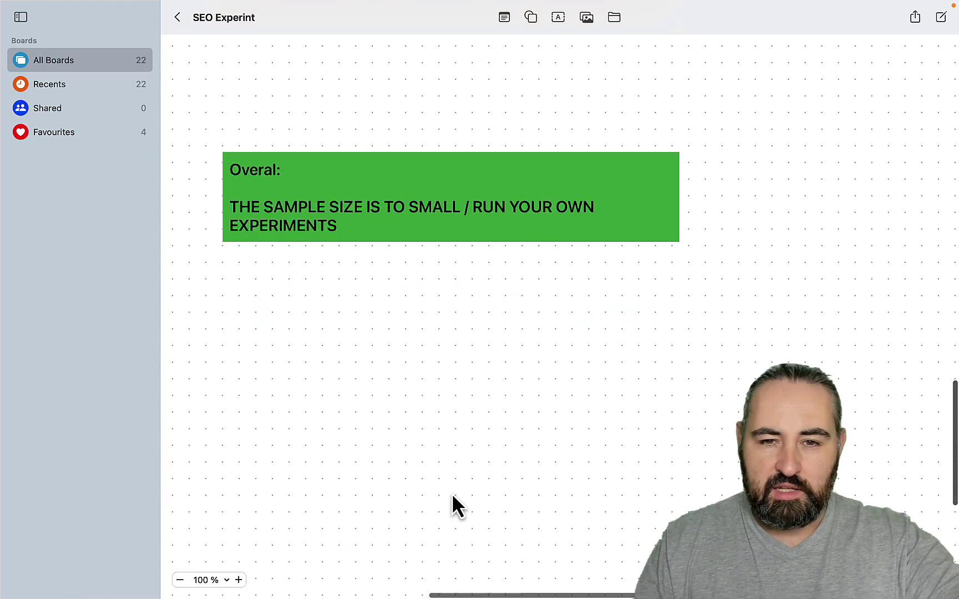